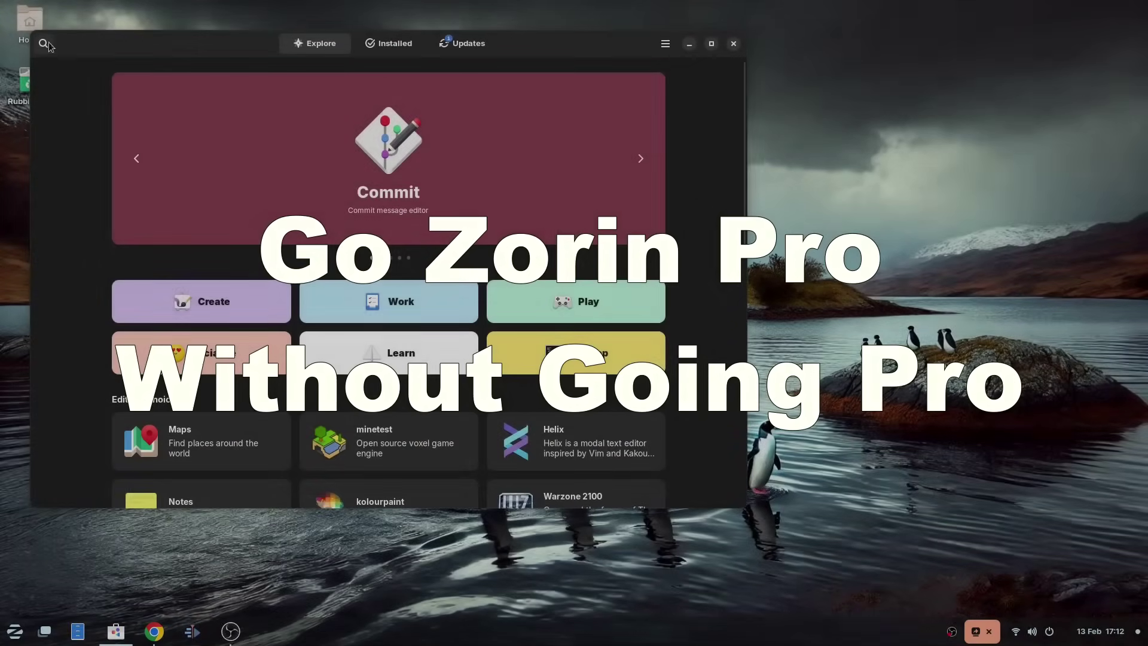
Step: Open the Zorin OS Pro page and review its £47.99 price, desktop layouts and creative suite
{"action": "left_click", "coordinate": [48, 43]}
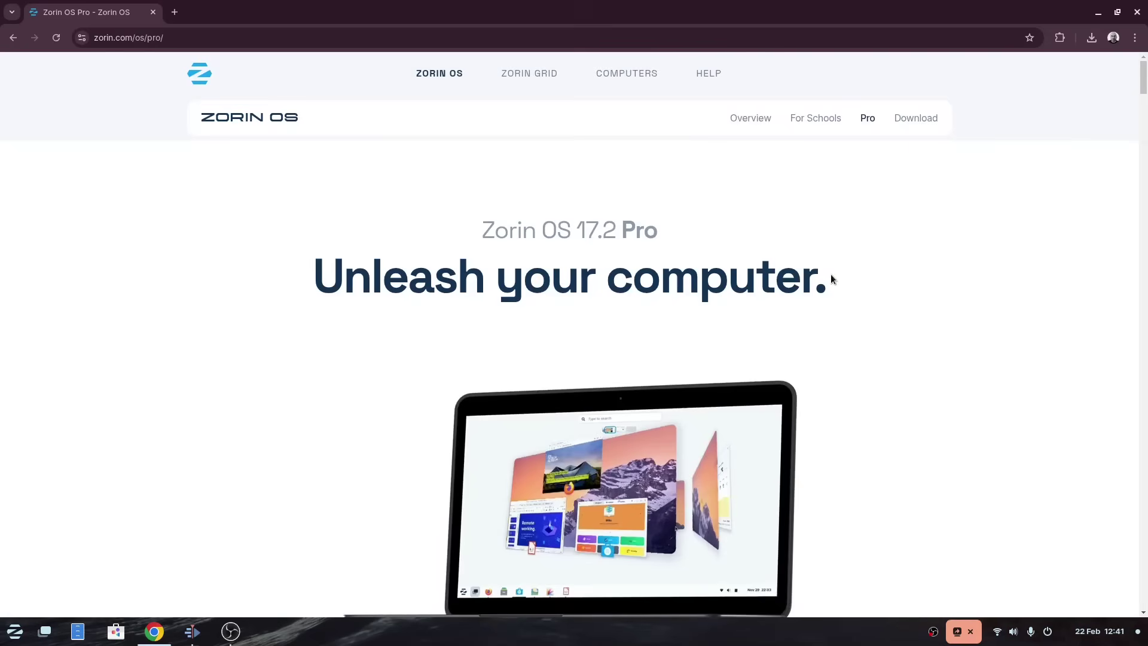
{"action": "scroll", "coordinate": [831, 275], "scroll_direction": "down", "scroll_amount": 5}
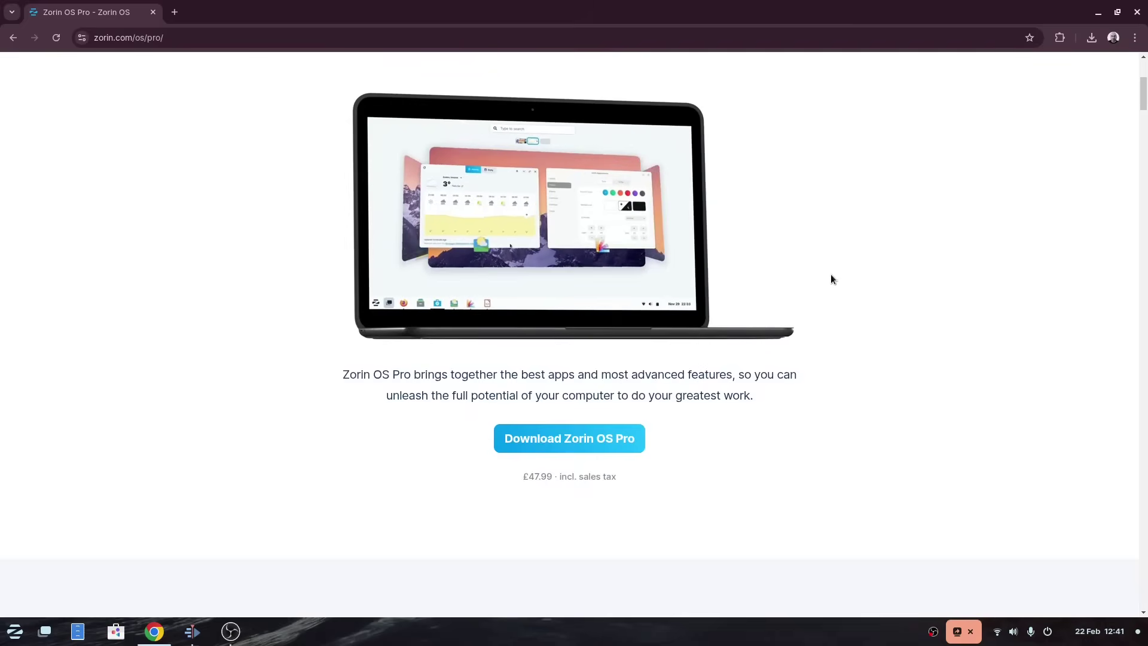
{"action": "scroll", "coordinate": [830, 278], "scroll_direction": "down", "scroll_amount": 1}
{"action": "left_click_drag", "start_coordinate": [525, 404], "coordinate": [682, 404]}
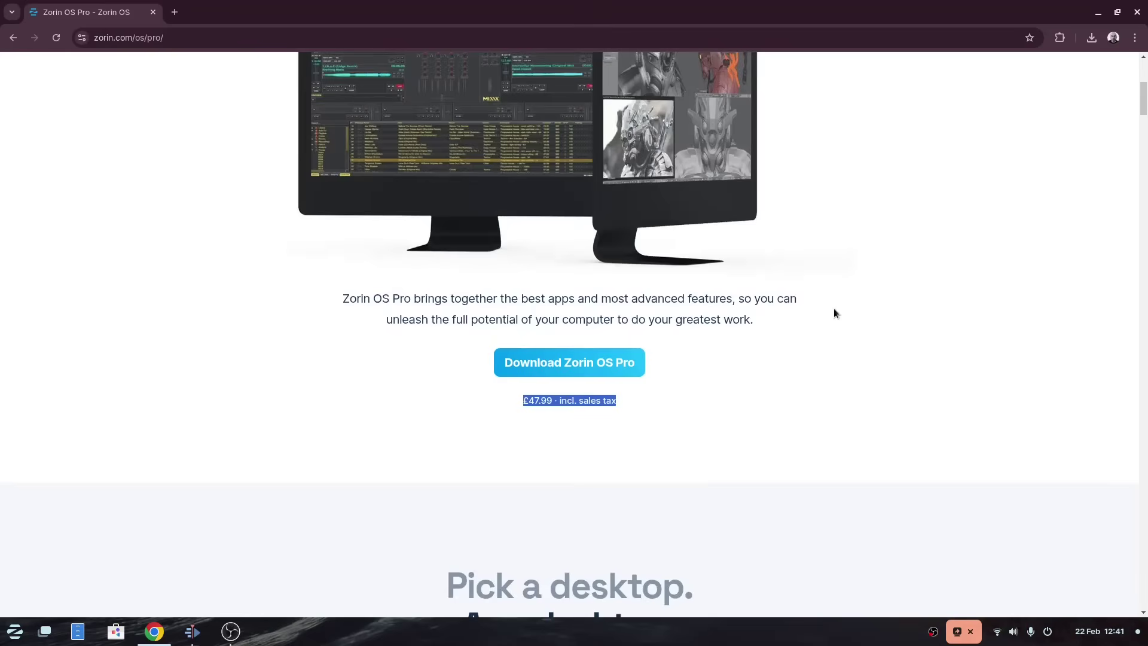
{"action": "scroll", "coordinate": [835, 309], "scroll_direction": "down", "scroll_amount": 5}
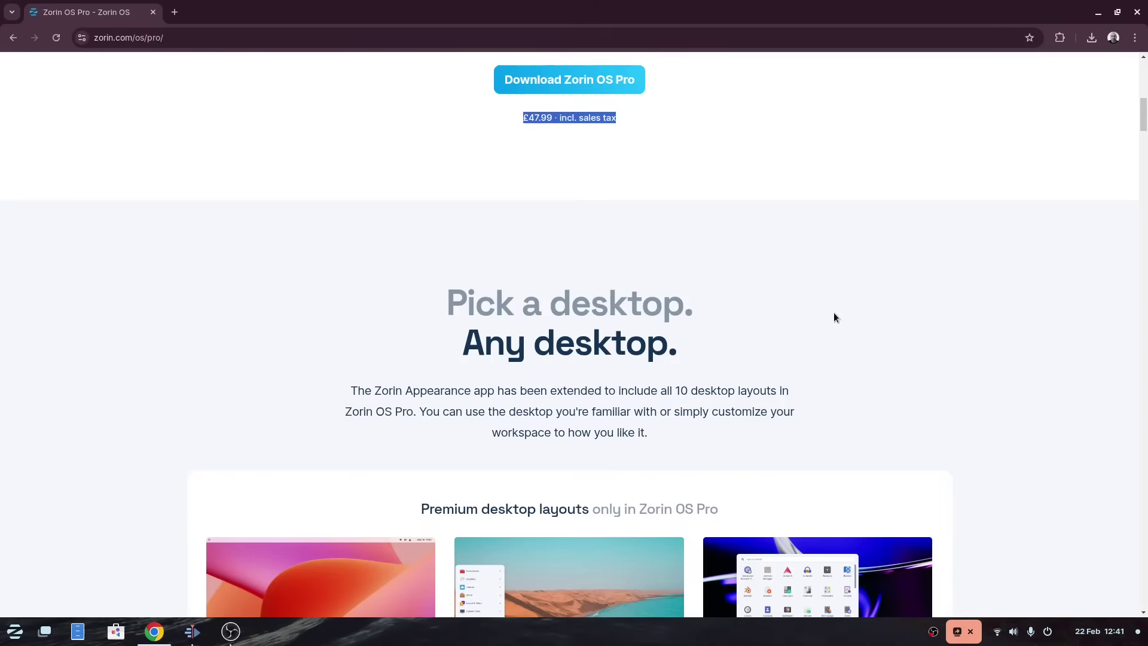
{"action": "scroll", "coordinate": [834, 313], "scroll_direction": "down", "scroll_amount": 6}
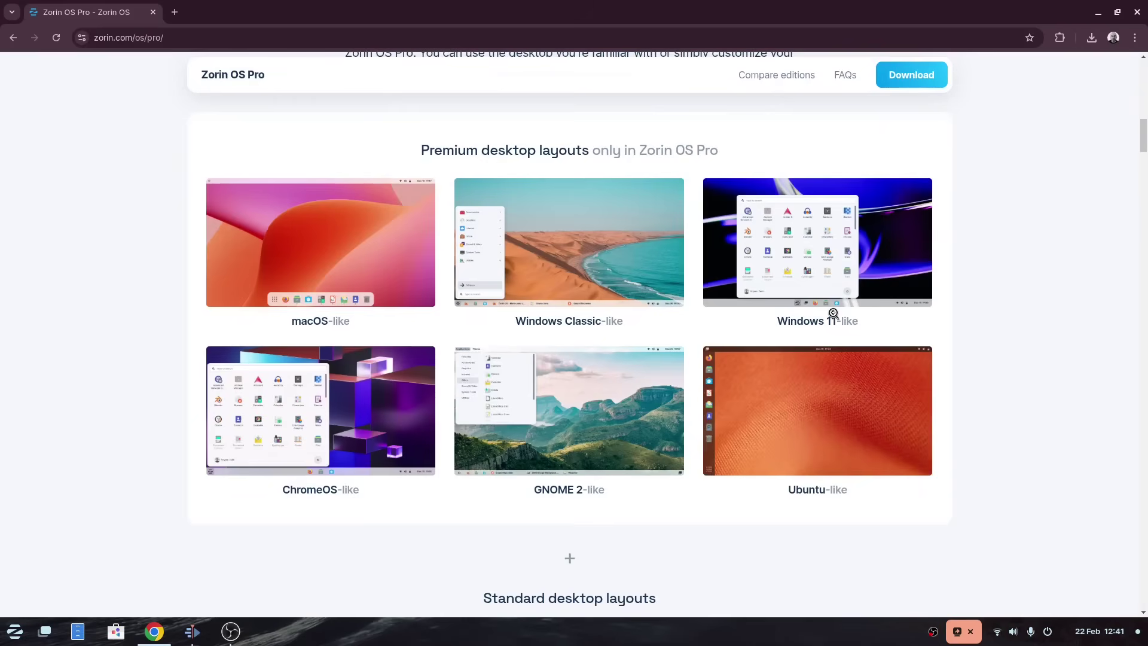
{"action": "scroll", "coordinate": [779, 425], "scroll_direction": "down", "scroll_amount": 2}
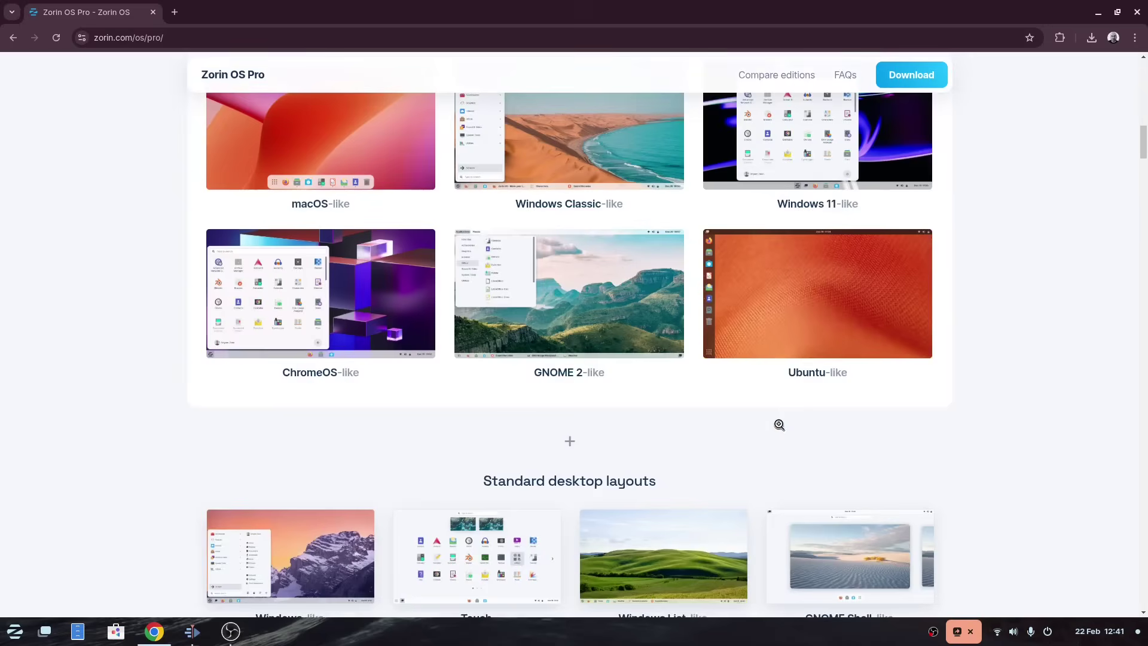
{"action": "scroll", "coordinate": [780, 424], "scroll_direction": "down", "scroll_amount": 1}
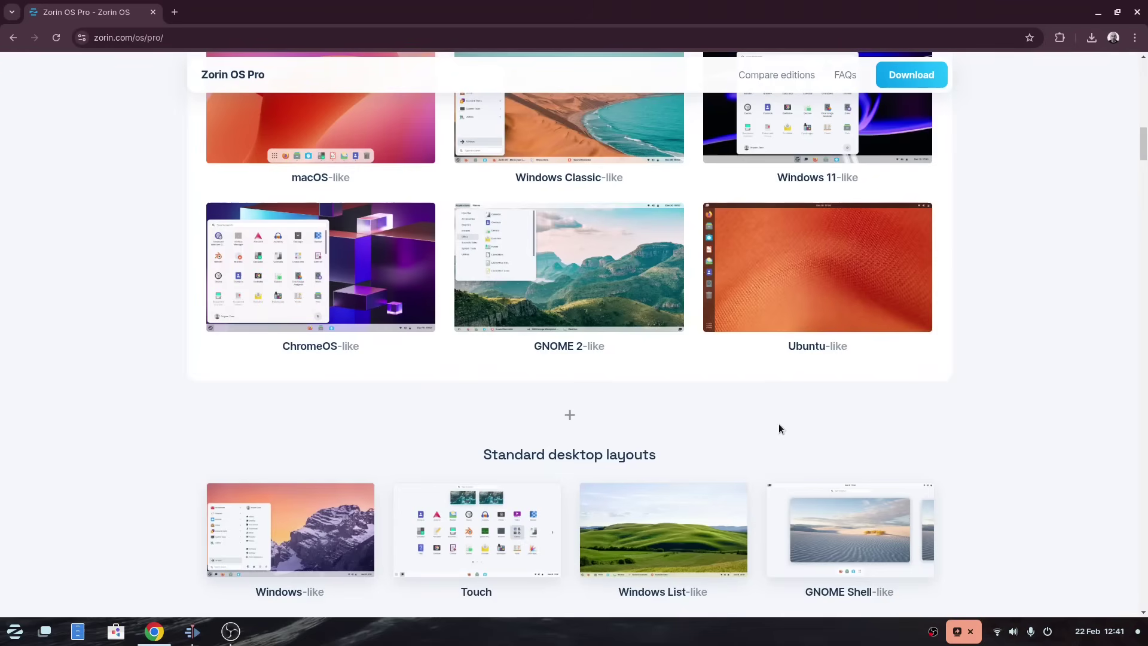
{"action": "scroll", "coordinate": [779, 426], "scroll_direction": "down", "scroll_amount": 2}
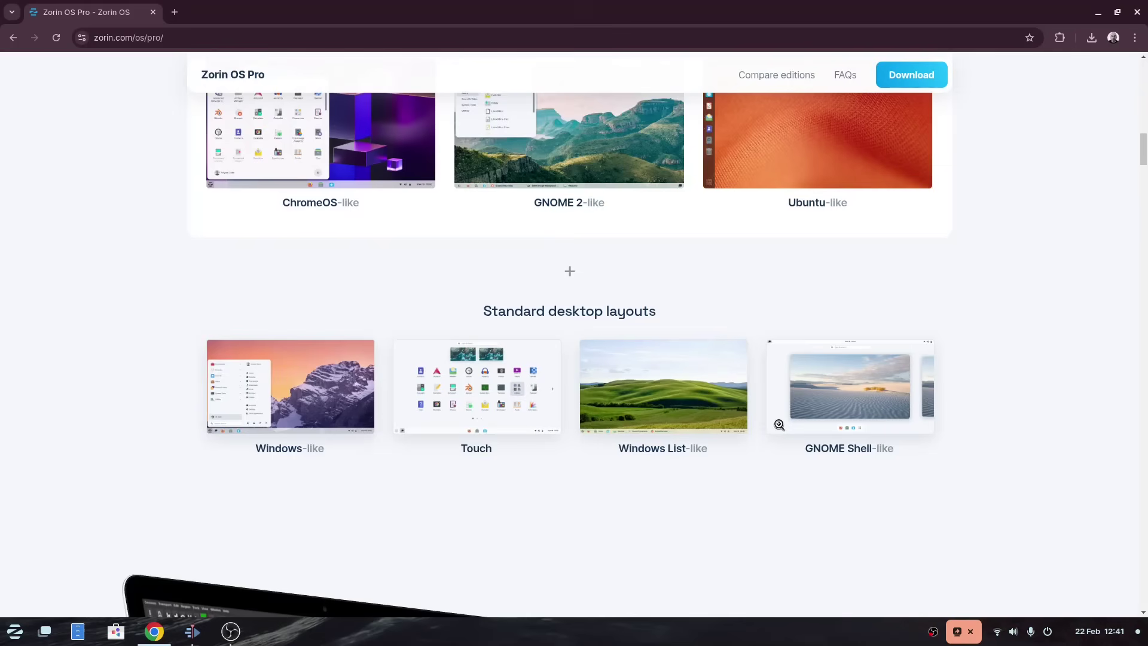
{"action": "scroll", "coordinate": [779, 425], "scroll_direction": "down", "scroll_amount": 4}
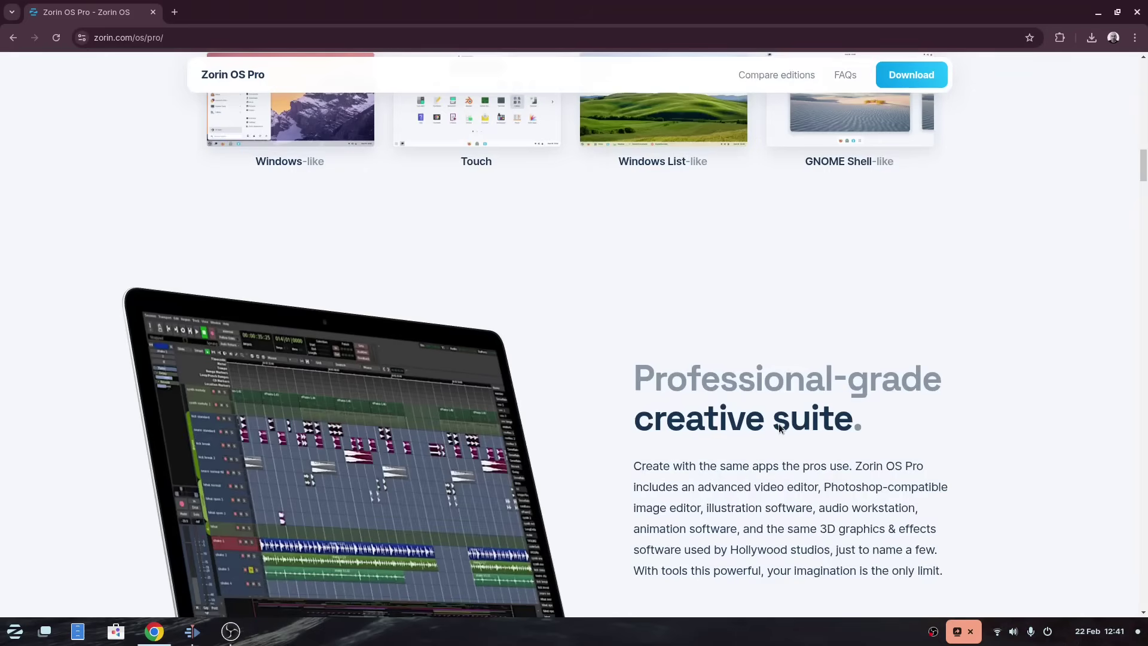
{"action": "scroll", "coordinate": [779, 426], "scroll_direction": "down", "scroll_amount": 2}
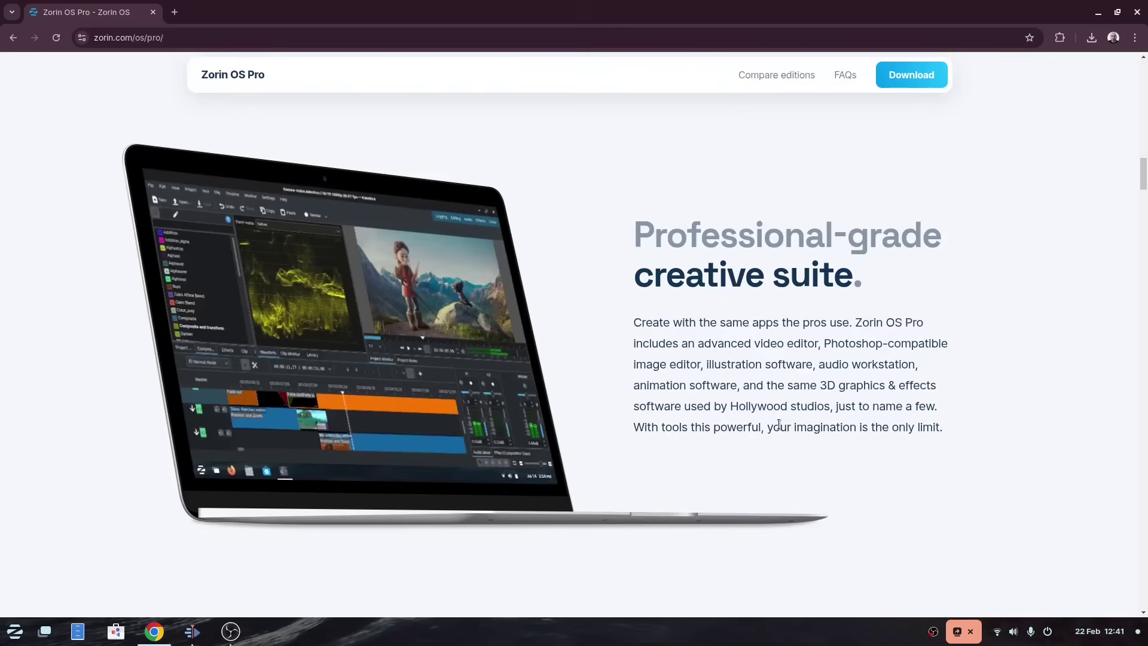
Step: Scroll the Pro page past Planify, Xournal++ and Network Displays to the other productivity apps
{"action": "scroll", "coordinate": [779, 425], "scroll_direction": "down", "scroll_amount": 3}
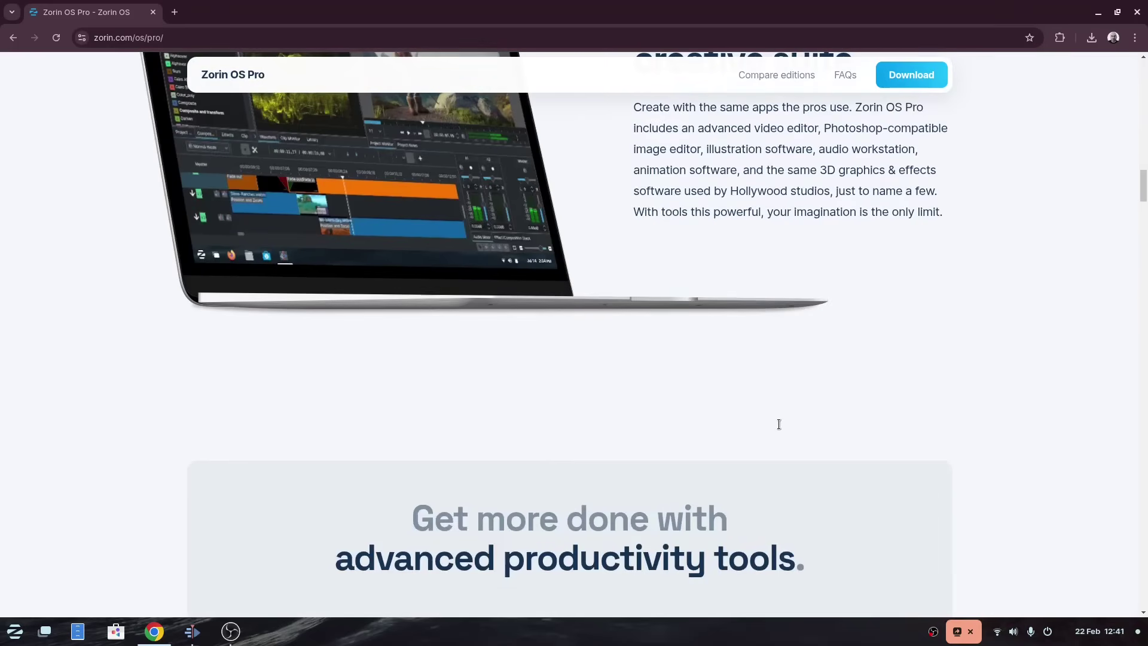
{"action": "scroll", "coordinate": [778, 424], "scroll_direction": "down", "scroll_amount": 5}
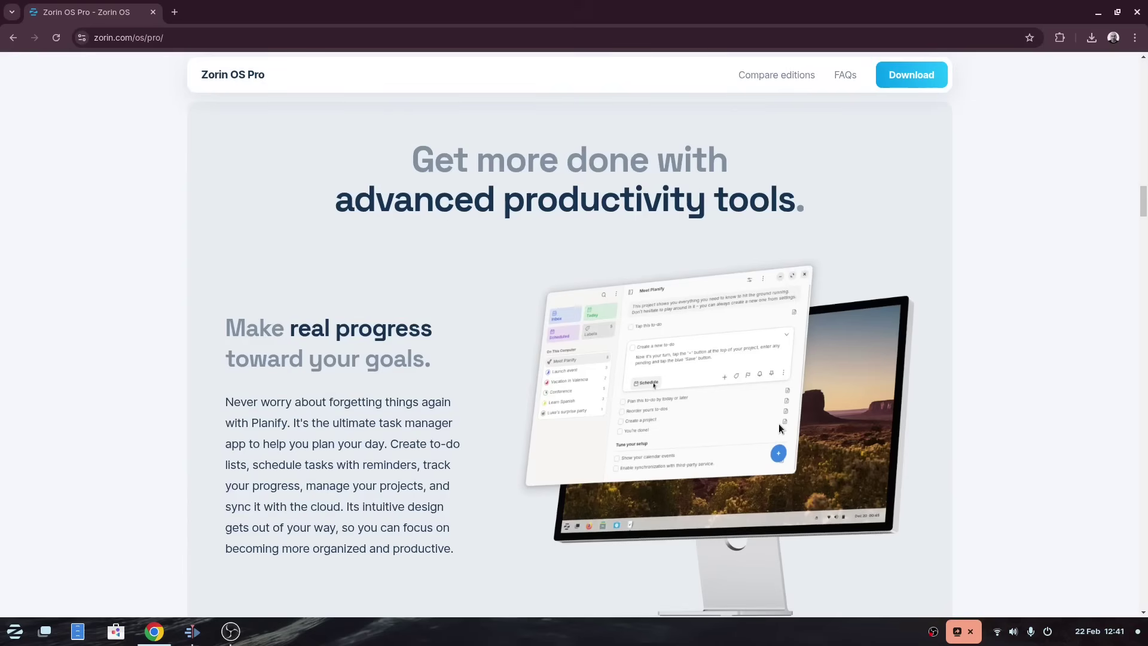
{"action": "scroll", "coordinate": [779, 425], "scroll_direction": "down", "scroll_amount": 7}
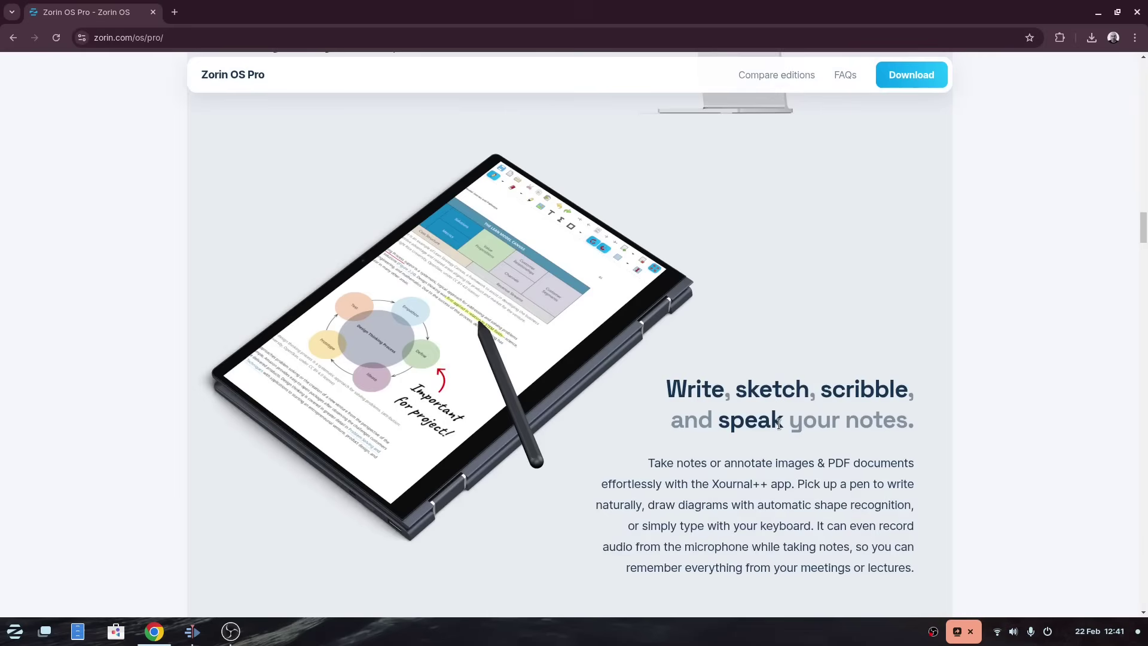
{"action": "scroll", "coordinate": [779, 425], "scroll_direction": "down", "scroll_amount": 2}
{"action": "scroll", "coordinate": [778, 424], "scroll_direction": "down", "scroll_amount": 5}
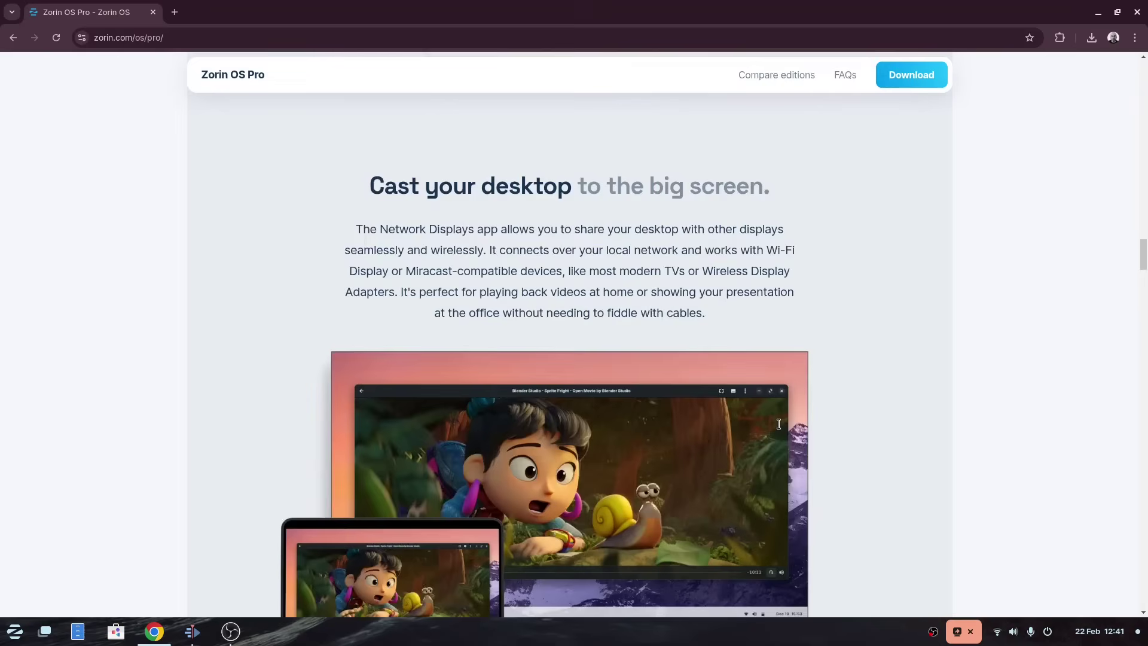
{"action": "scroll", "coordinate": [778, 423], "scroll_direction": "down", "scroll_amount": 1}
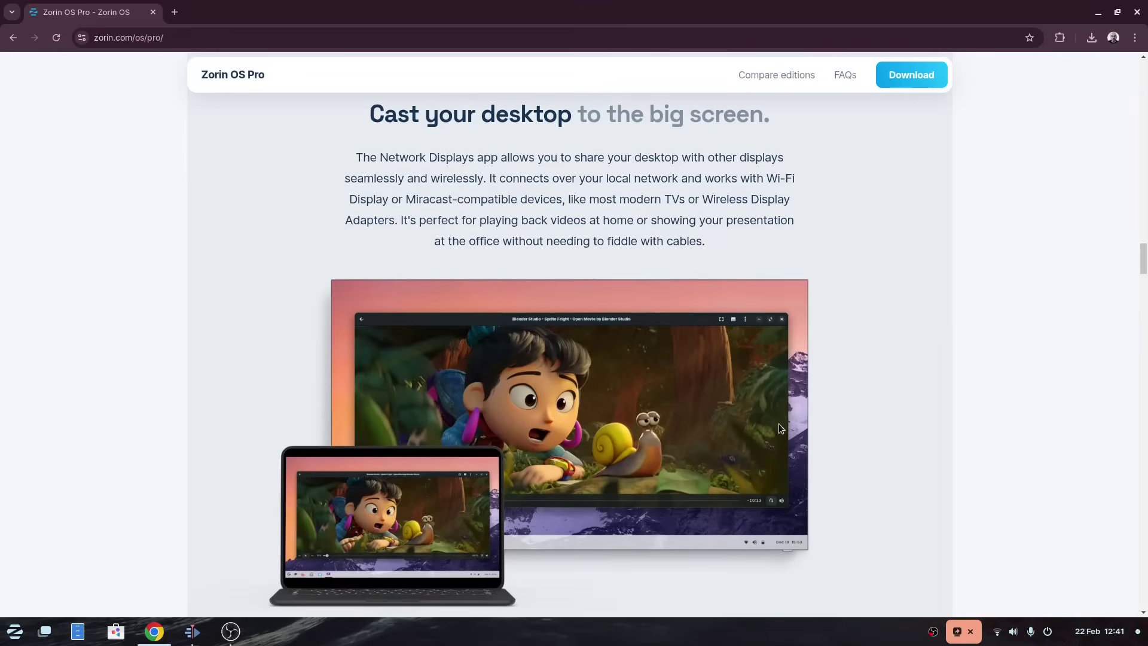
{"action": "scroll", "coordinate": [778, 428], "scroll_direction": "down", "scroll_amount": 2}
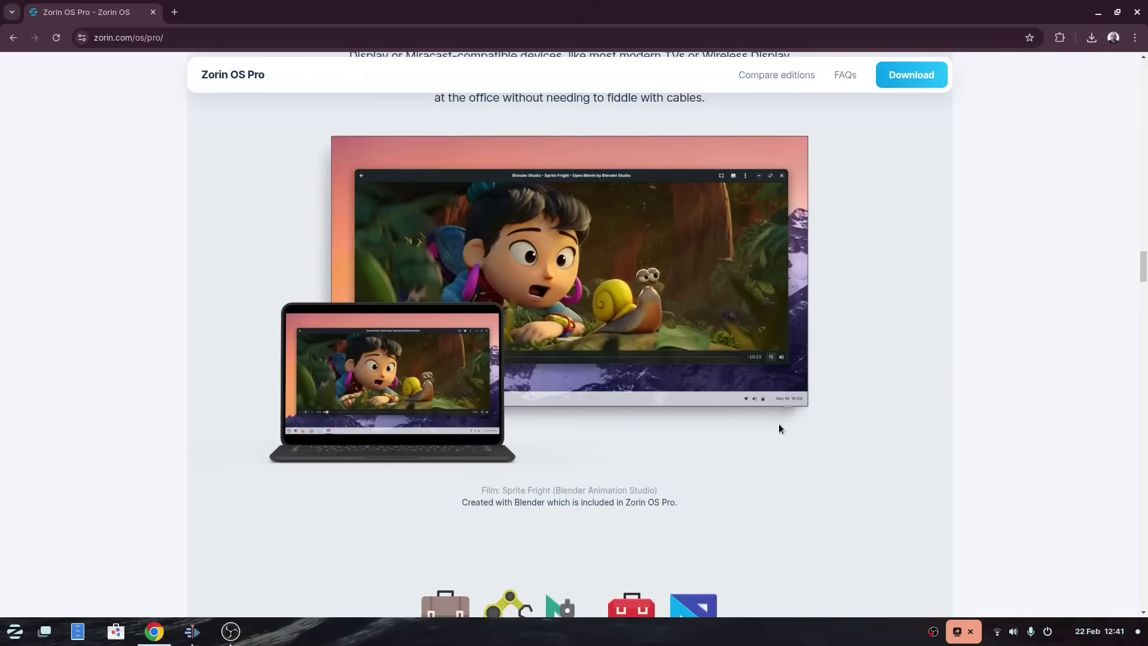
{"action": "scroll", "coordinate": [778, 429], "scroll_direction": "down", "scroll_amount": 3}
{"action": "scroll", "coordinate": [778, 429], "scroll_direction": "down", "scroll_amount": 2}
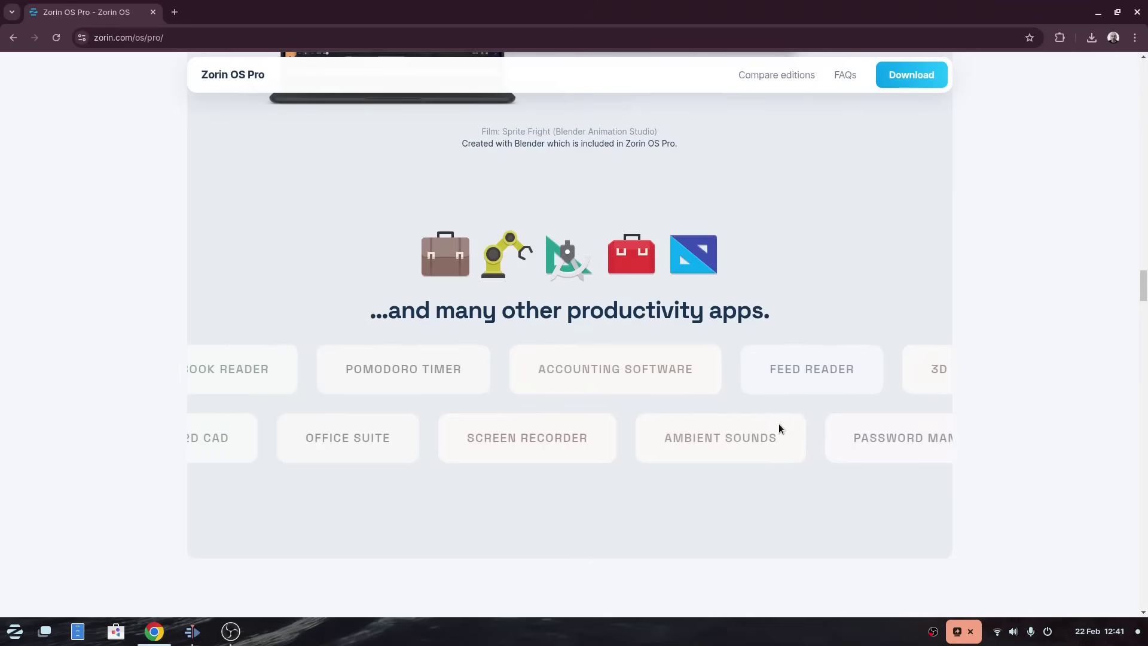
{"action": "scroll", "coordinate": [779, 428], "scroll_direction": "down", "scroll_amount": 2}
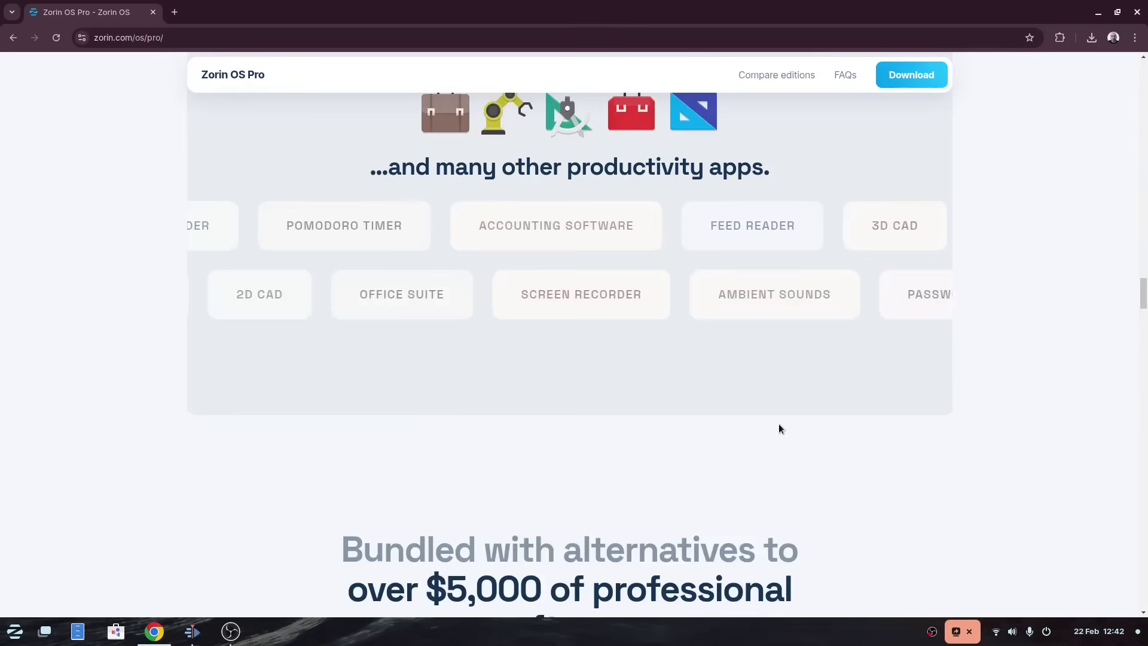
Step: Scroll past the editions comparison table down to the Zorin OS Pro FAQs
{"action": "scroll", "coordinate": [779, 429], "scroll_direction": "down", "scroll_amount": 5}
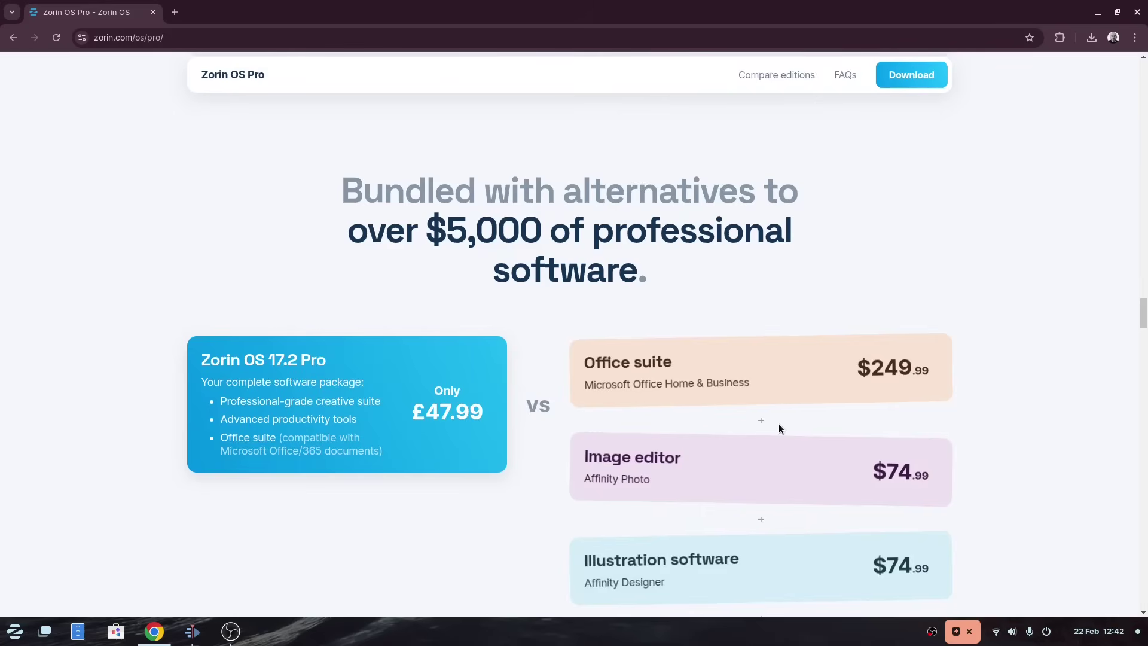
{"action": "scroll", "coordinate": [778, 429], "scroll_direction": "down", "scroll_amount": 1}
{"action": "scroll", "coordinate": [778, 429], "scroll_direction": "down", "scroll_amount": 1}
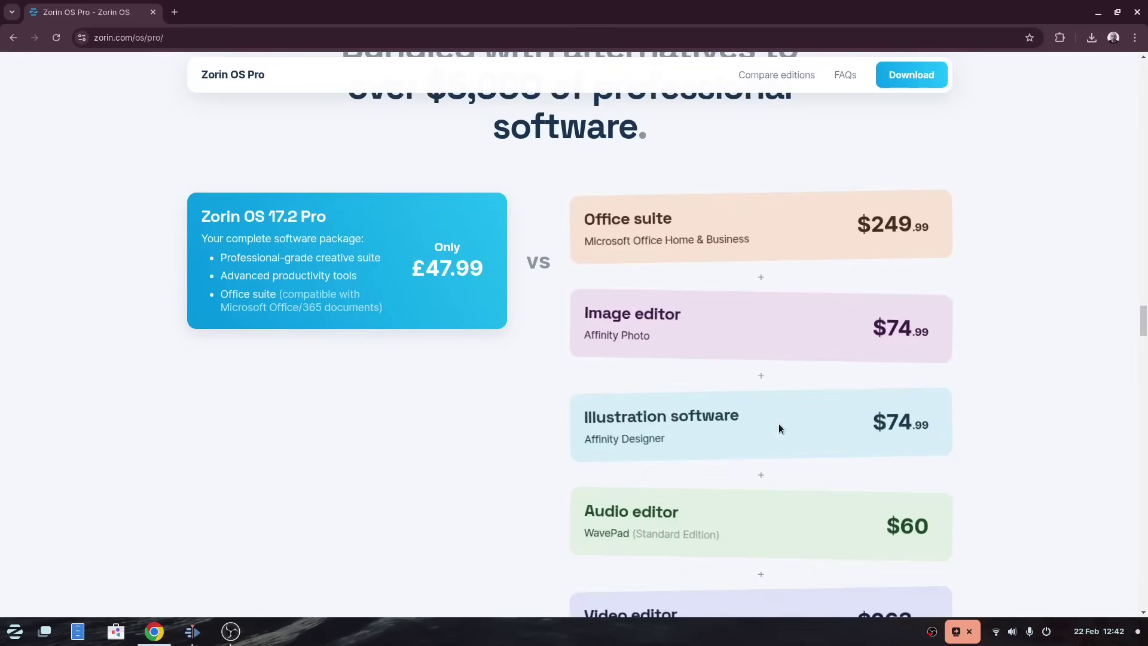
{"action": "scroll", "coordinate": [779, 424], "scroll_direction": "down", "scroll_amount": 5}
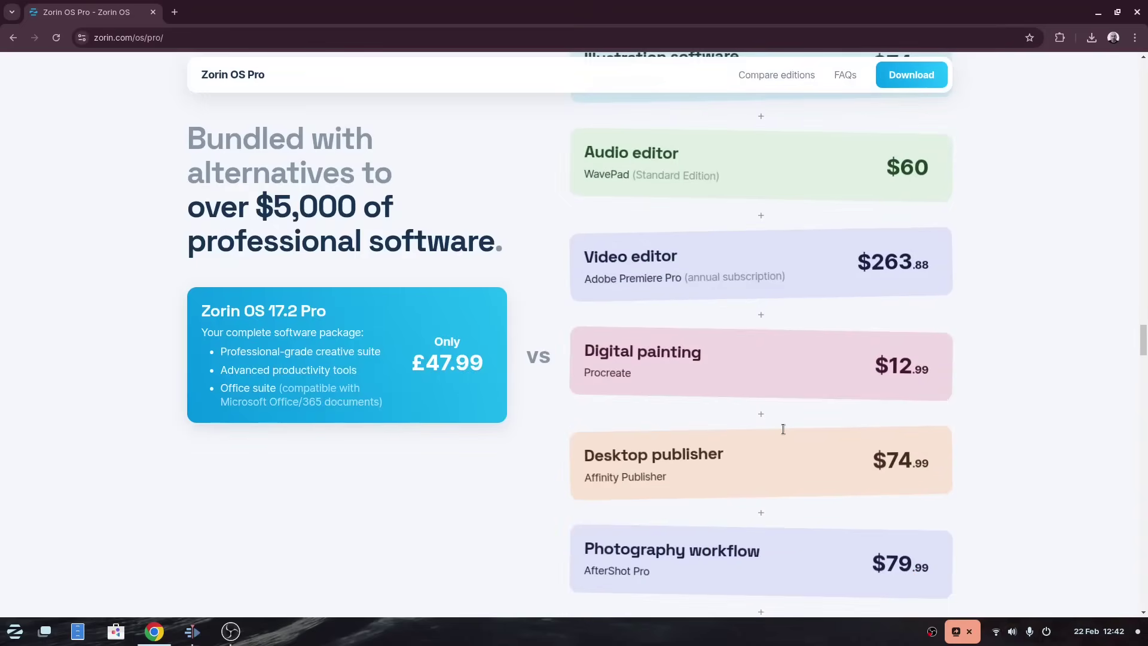
{"action": "scroll", "coordinate": [782, 429], "scroll_direction": "down", "scroll_amount": 4}
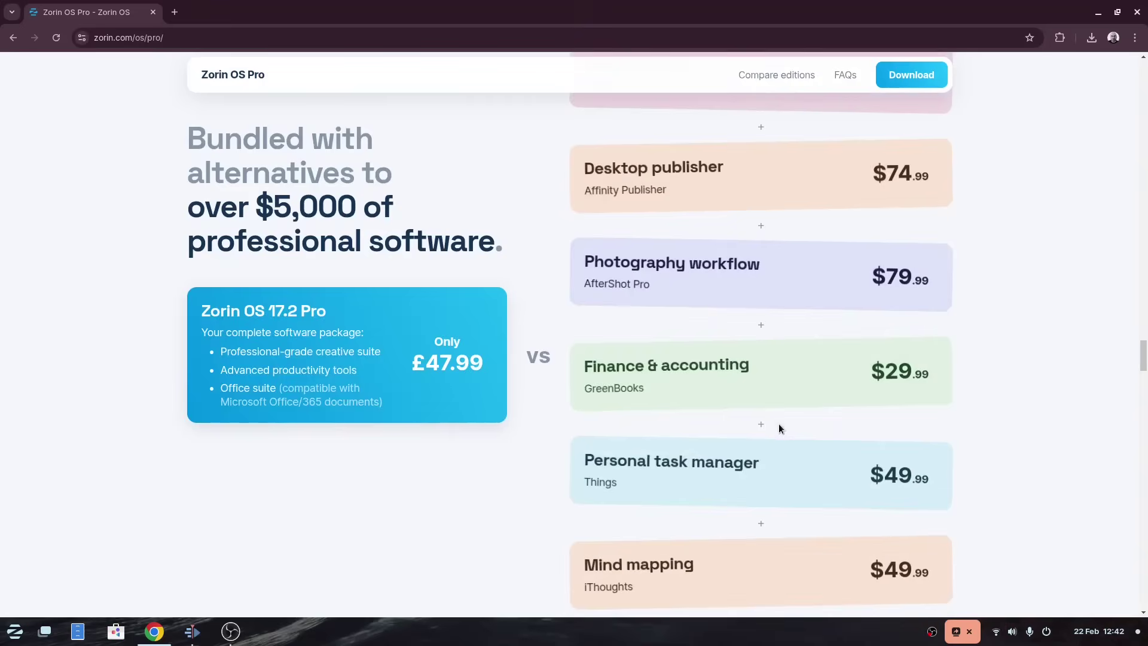
{"action": "scroll", "coordinate": [779, 429], "scroll_direction": "down", "scroll_amount": 5}
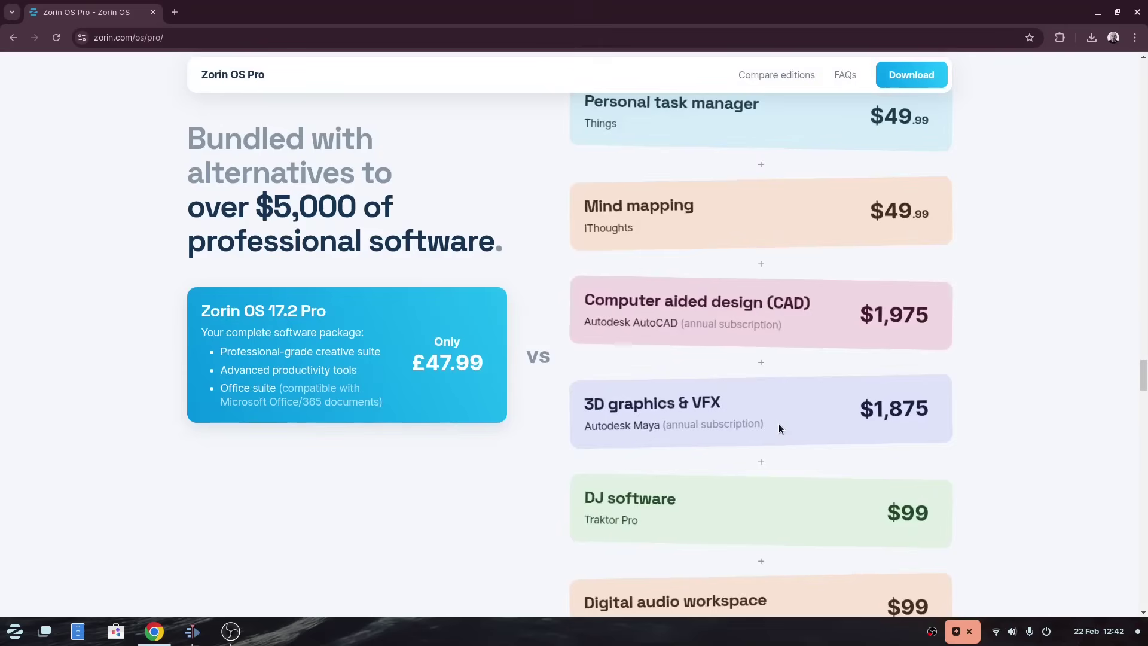
{"action": "scroll", "coordinate": [778, 429], "scroll_direction": "down", "scroll_amount": 6}
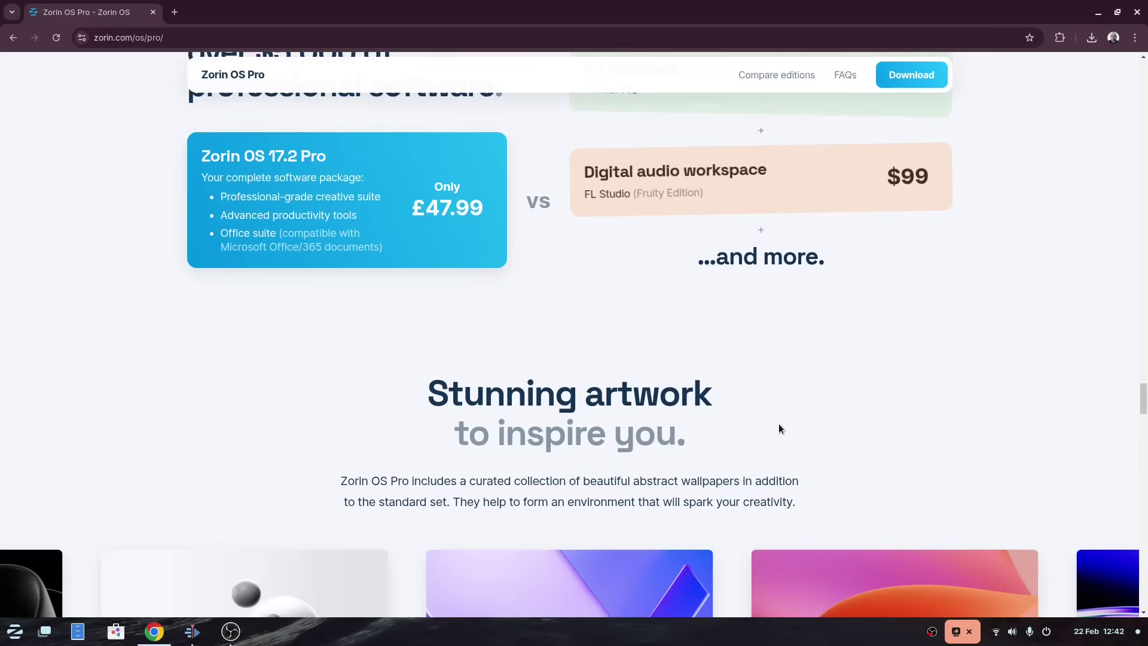
{"action": "scroll", "coordinate": [779, 428], "scroll_direction": "down", "scroll_amount": 5}
{"action": "scroll", "coordinate": [778, 427], "scroll_direction": "down", "scroll_amount": 6}
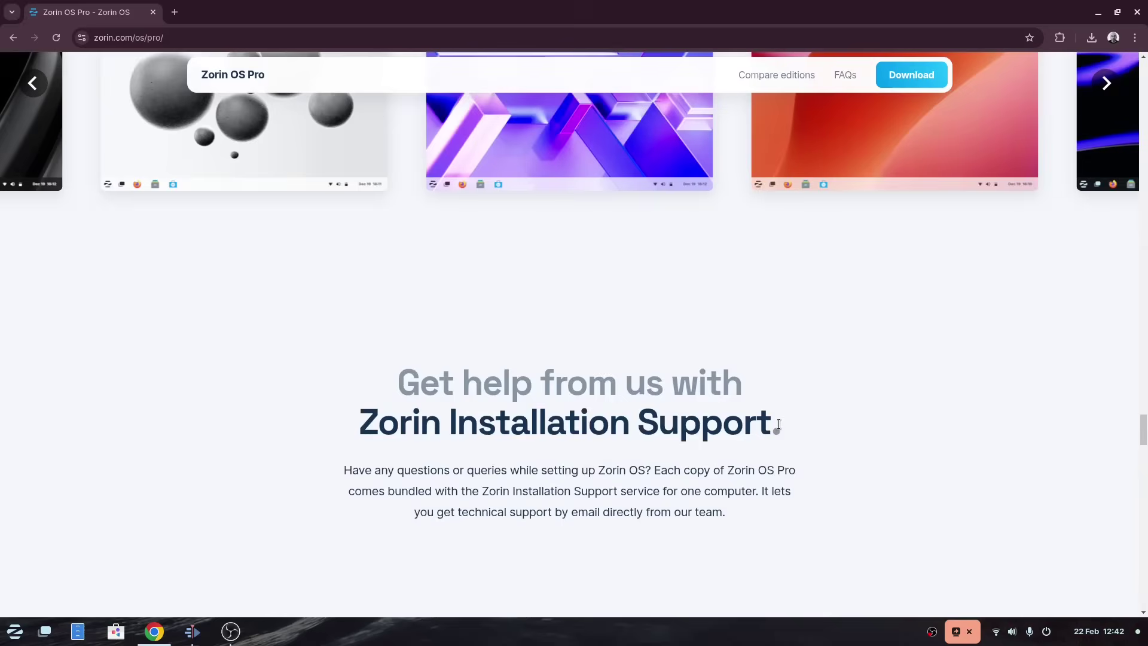
{"action": "scroll", "coordinate": [779, 424], "scroll_direction": "down", "scroll_amount": 3}
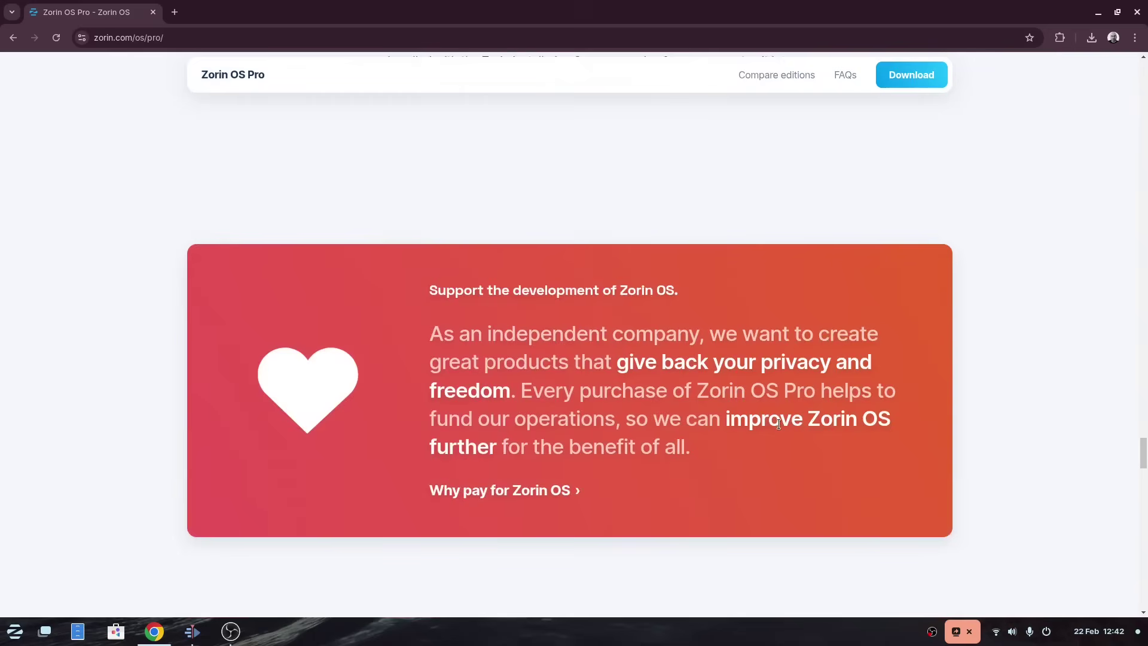
{"action": "scroll", "coordinate": [779, 424], "scroll_direction": "down", "scroll_amount": 3}
{"action": "scroll", "coordinate": [778, 424], "scroll_direction": "down", "scroll_amount": 3}
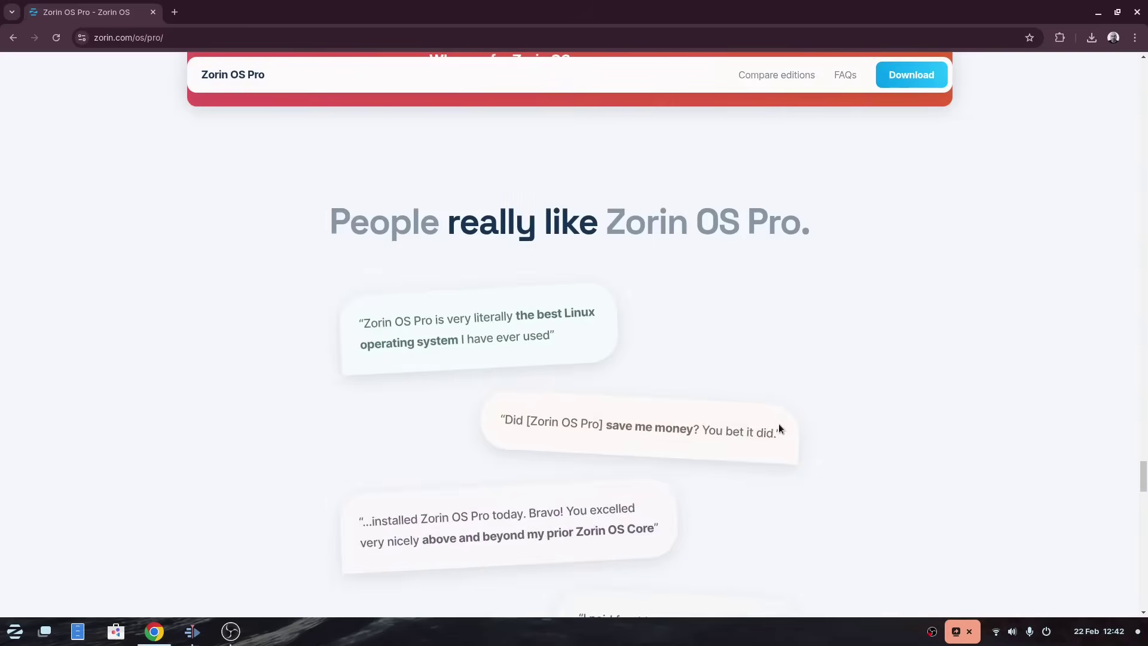
{"action": "scroll", "coordinate": [778, 423], "scroll_direction": "down", "scroll_amount": 3}
{"action": "scroll", "coordinate": [779, 424], "scroll_direction": "down", "scroll_amount": 4}
{"action": "scroll", "coordinate": [778, 424], "scroll_direction": "down", "scroll_amount": 4}
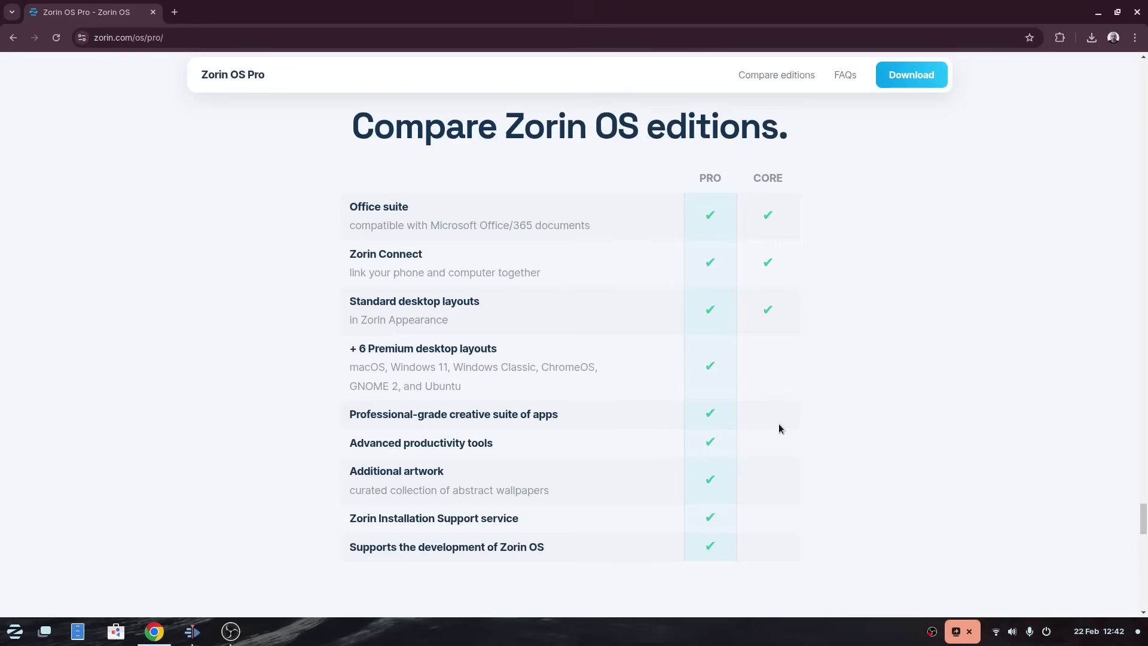
{"action": "scroll", "coordinate": [779, 424], "scroll_direction": "down", "scroll_amount": 7}
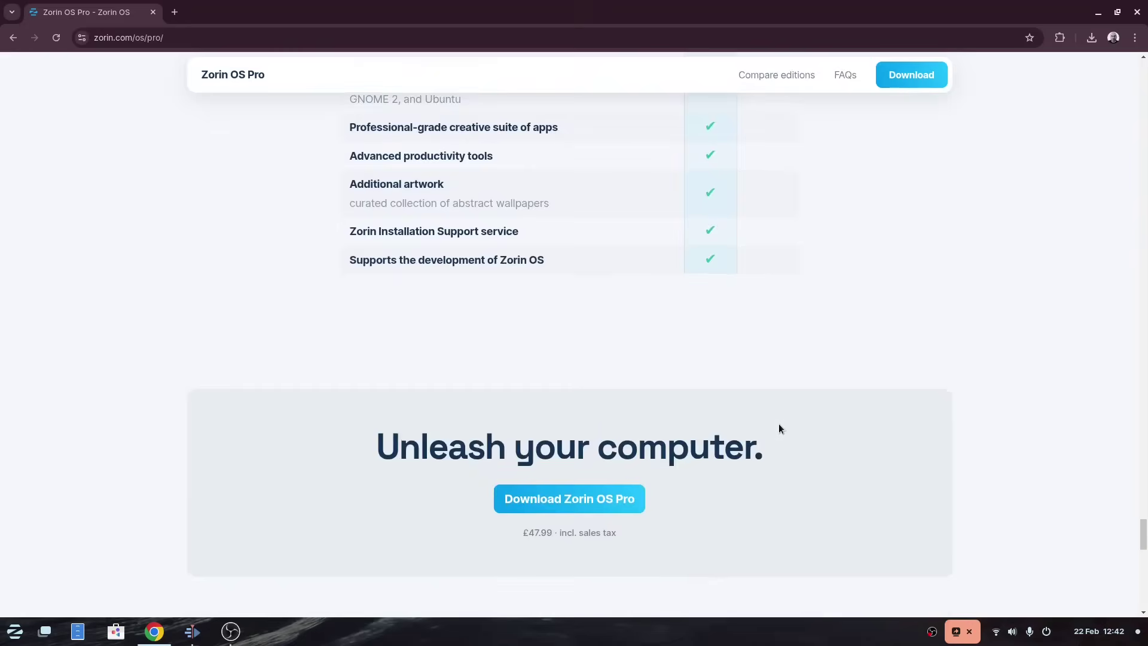
{"action": "scroll", "coordinate": [779, 424], "scroll_direction": "down", "scroll_amount": 4}
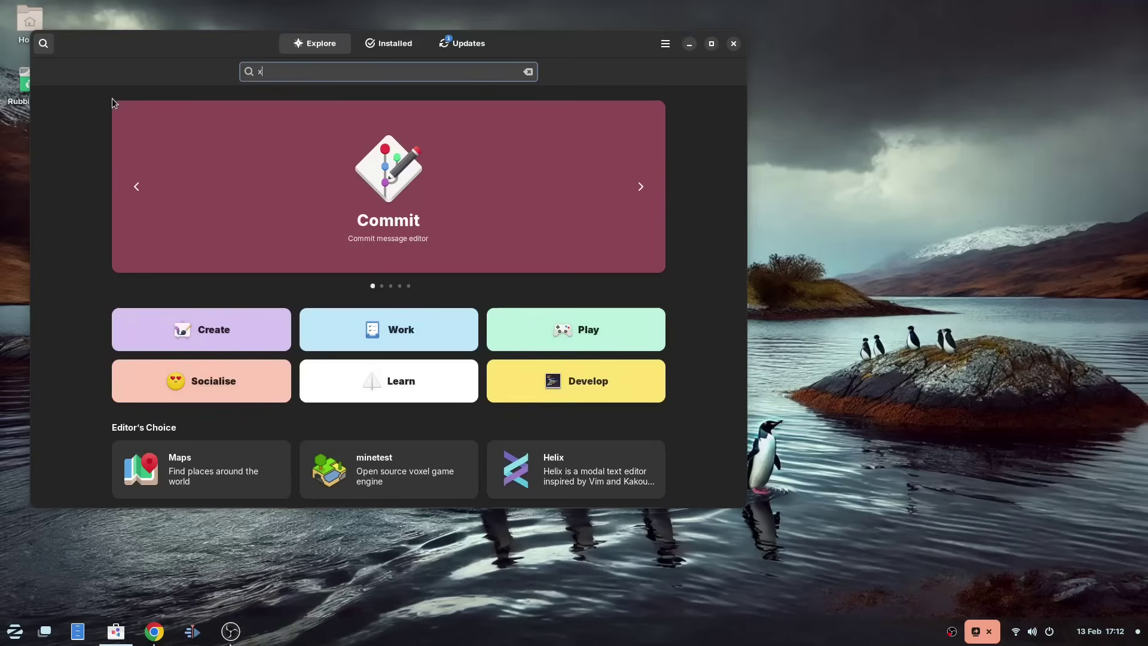
Step: Search Software for 'xournal' and install Xournal++, authorising with the account password
{"action": "type", "text": "xournal"}
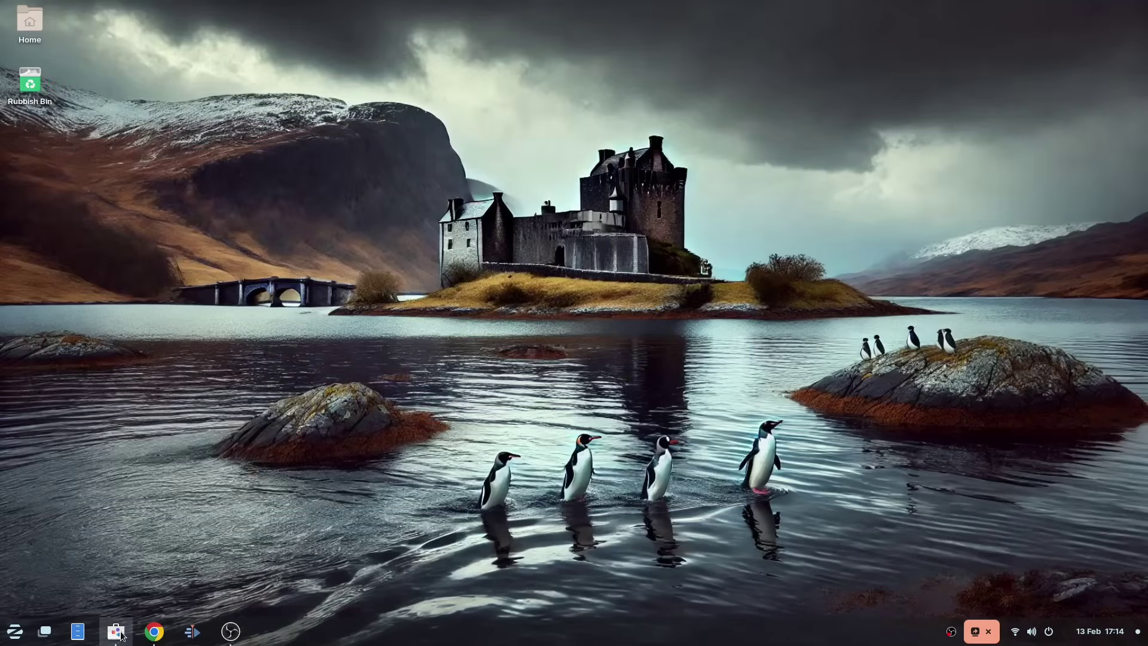
{"action": "left_click", "coordinate": [116, 631]}
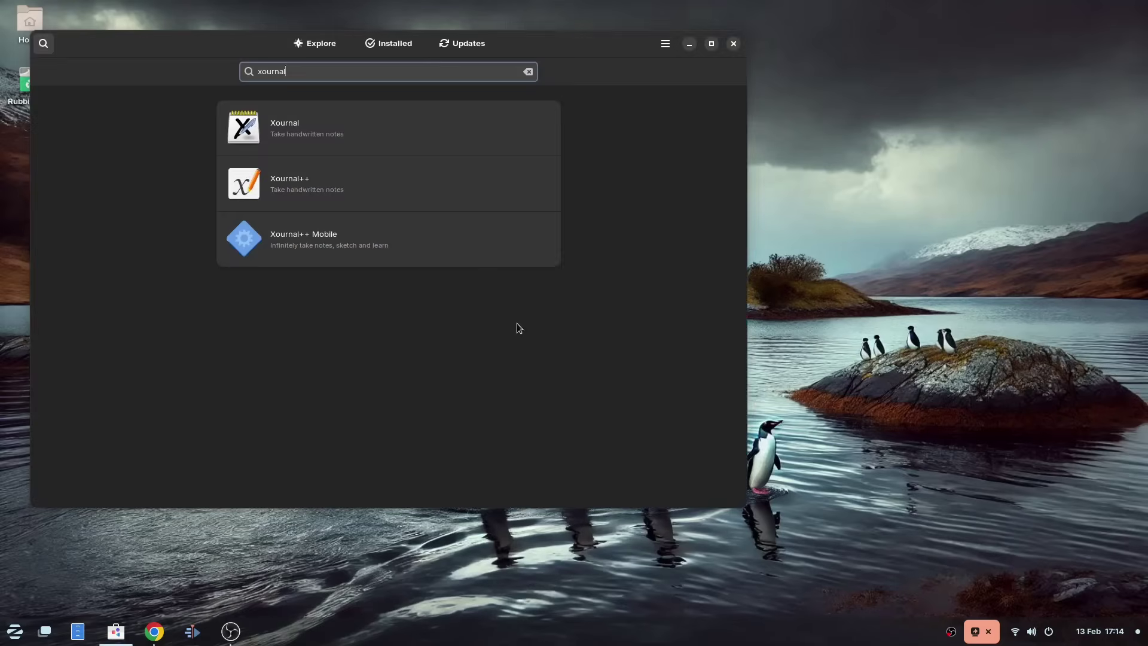
{"action": "left_click", "coordinate": [329, 192]}
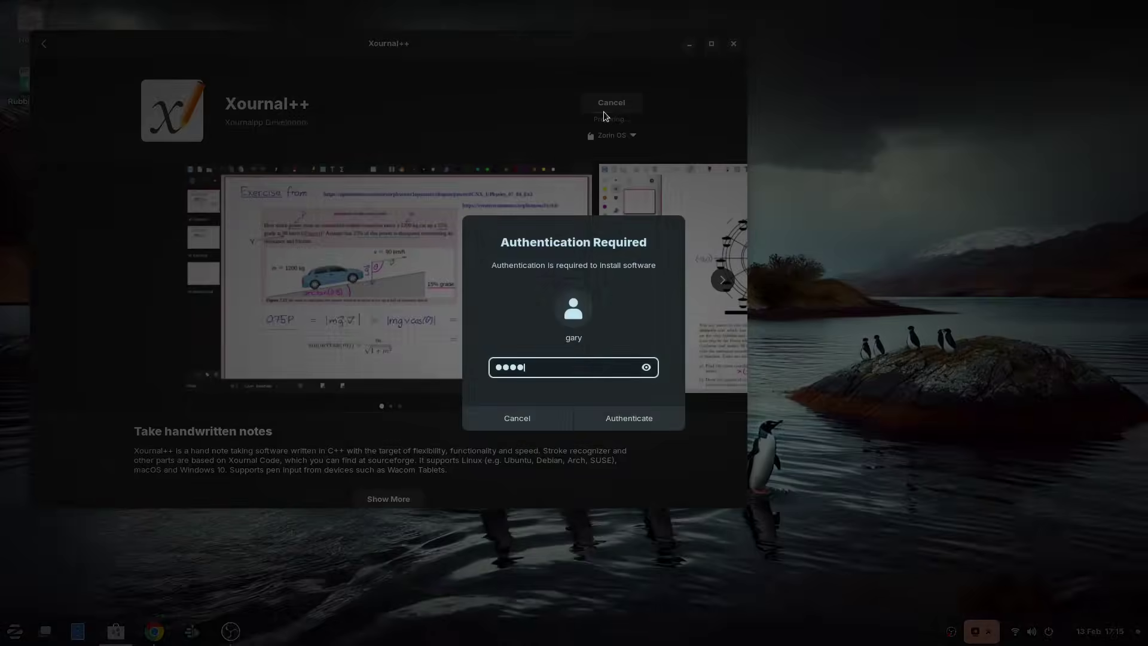
{"action": "key", "text": "Return"}
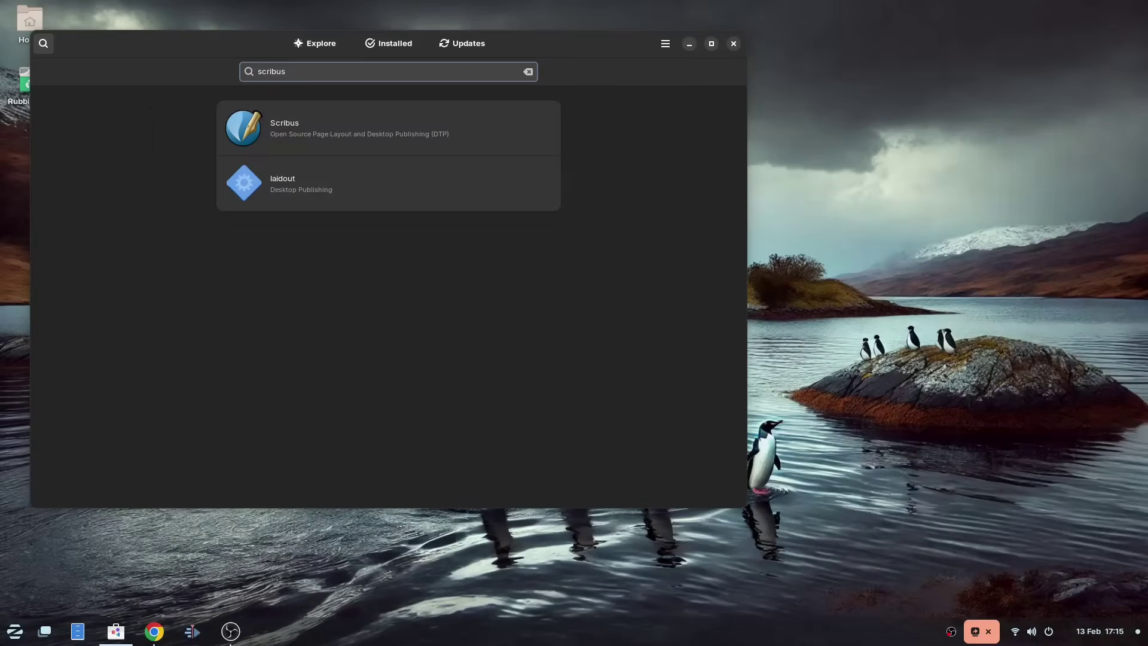
Step: Open the Scribus details page and expand its full description
{"action": "key", "text": "Return"}
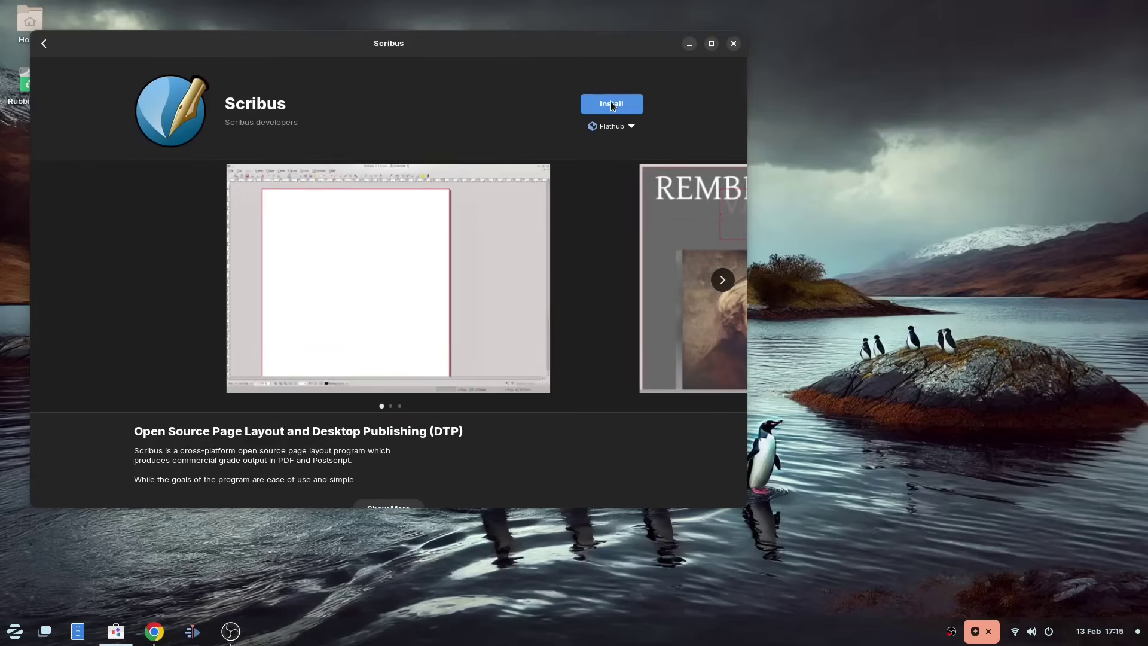
{"action": "scroll", "coordinate": [461, 454], "scroll_direction": "down", "scroll_amount": 3}
{"action": "left_click", "coordinate": [390, 407]}
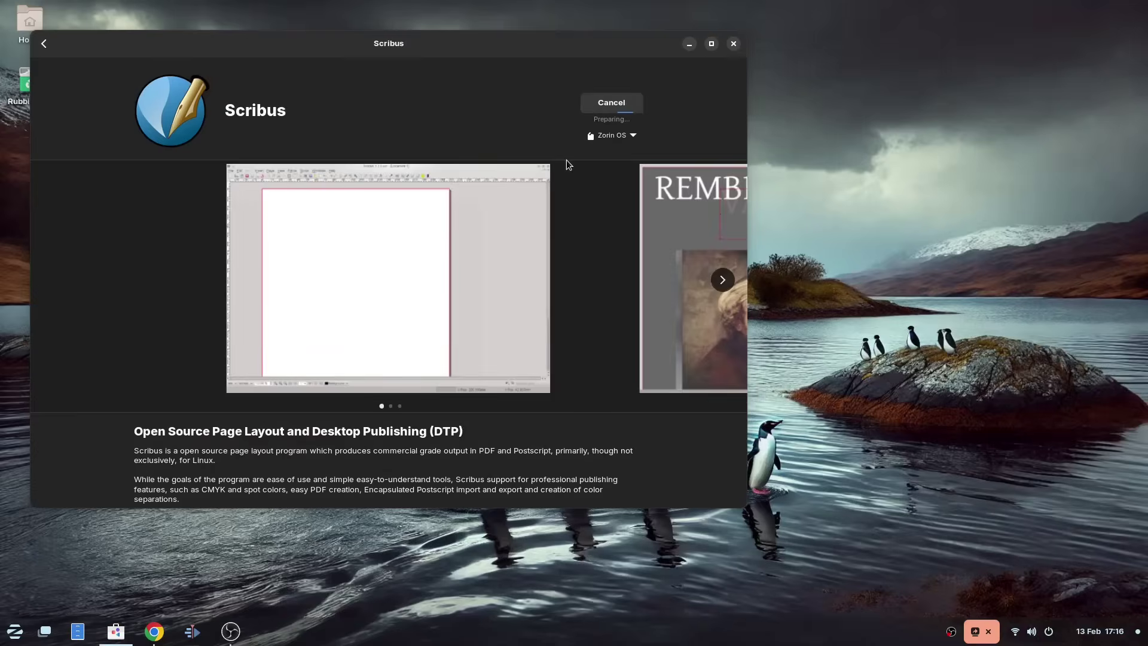
Step: Search for 'freecad' and open the CAD app's details page
{"action": "left_click", "coordinate": [43, 44]}
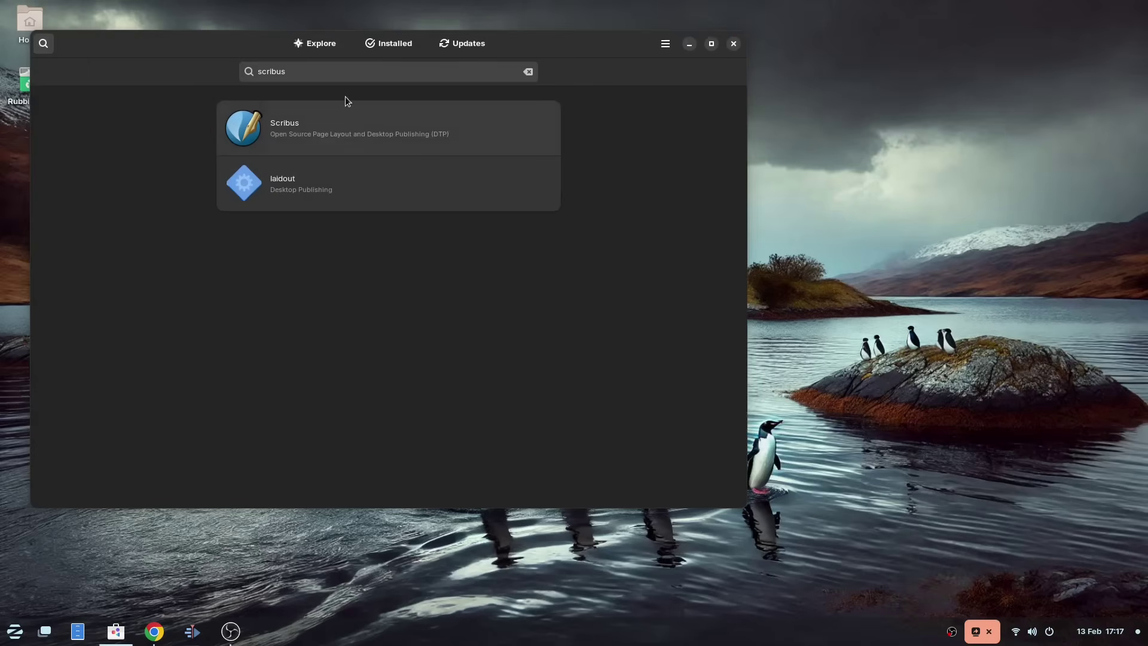
{"action": "left_click", "coordinate": [336, 80]}
{"action": "key", "text": "ctrl+a"}
{"action": "type", "text": "freecad"}
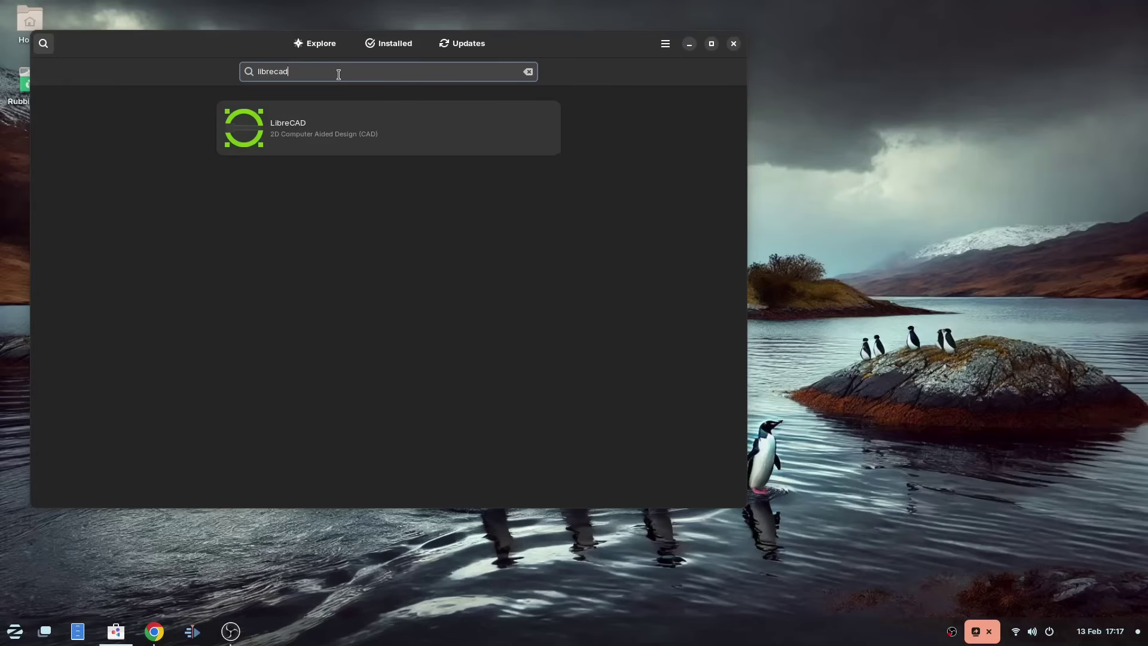
{"action": "key", "text": "ctrl+a"}
{"action": "type", "text": "freecad"}
{"action": "left_click", "coordinate": [341, 133]}
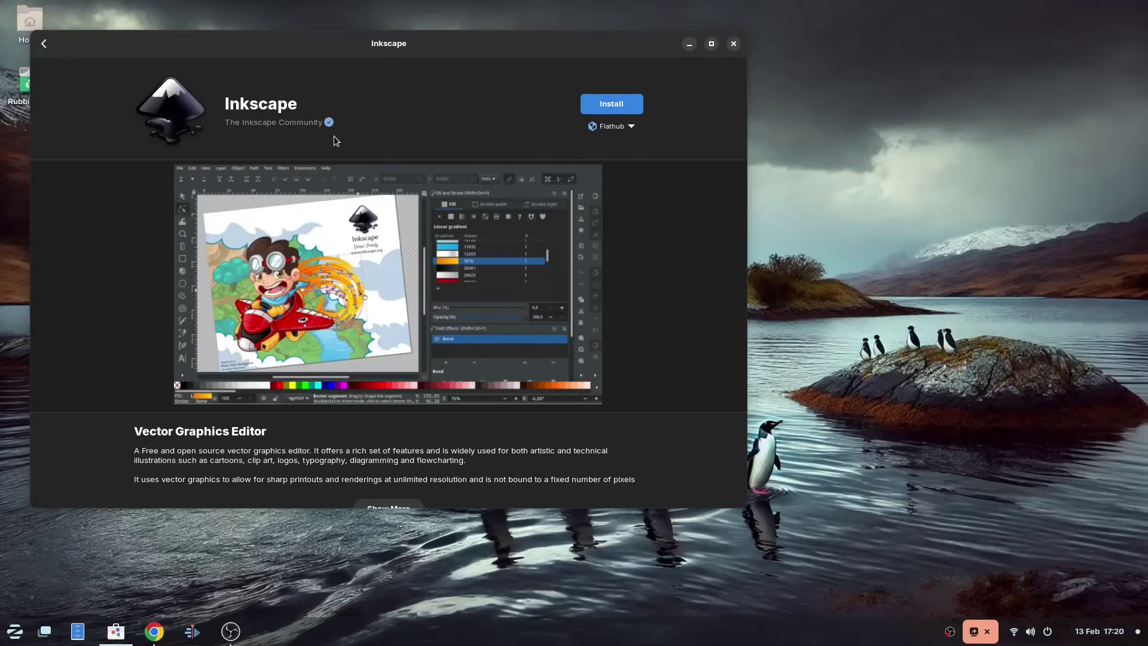
Step: Install Inkscape from the Zorin OS source, then install Blender
{"action": "left_click", "coordinate": [611, 125]}
{"action": "left_click", "coordinate": [598, 228]}
{"action": "left_click", "coordinate": [612, 104]}
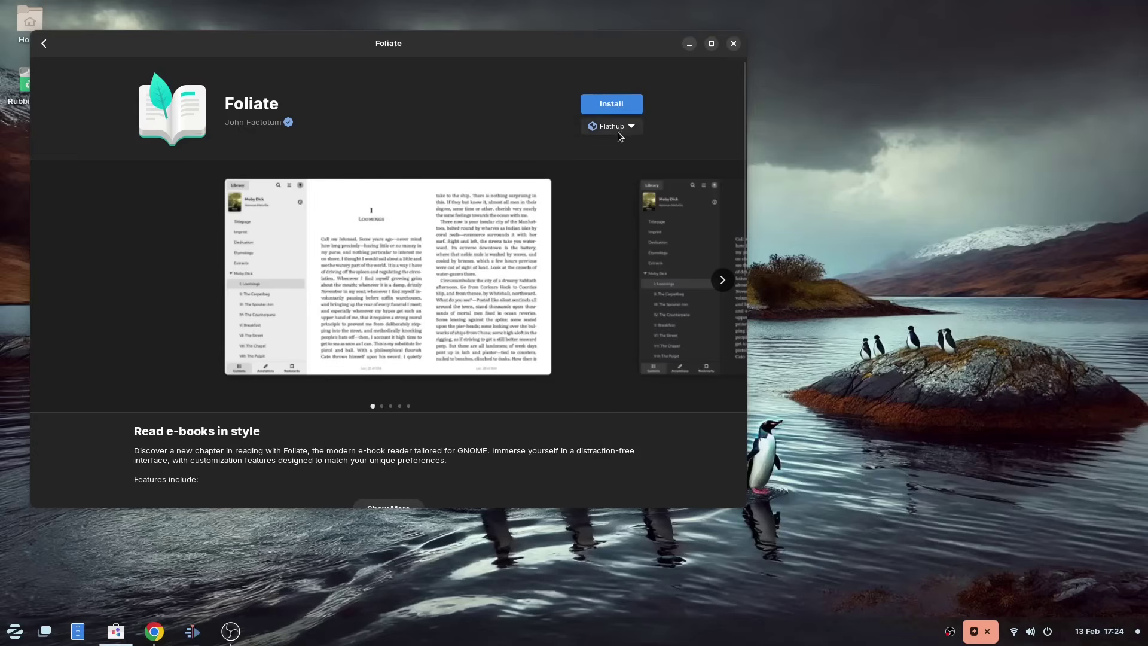
{"action": "left_click", "coordinate": [616, 127]}
{"action": "left_click", "coordinate": [622, 105]}
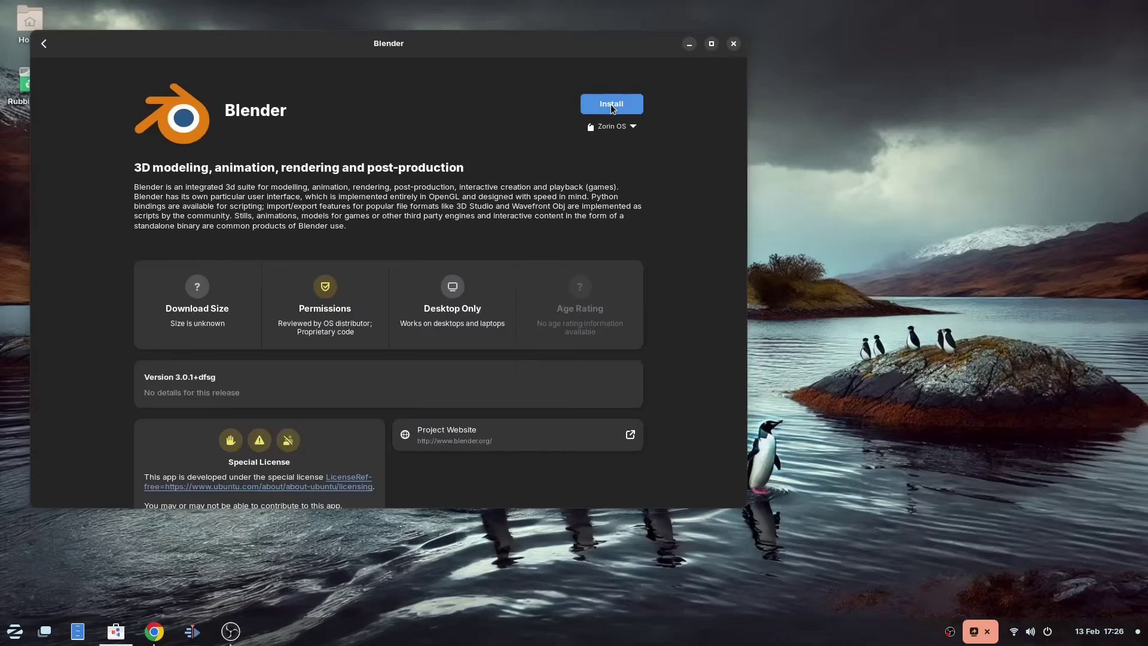
{"action": "left_click", "coordinate": [611, 104]}
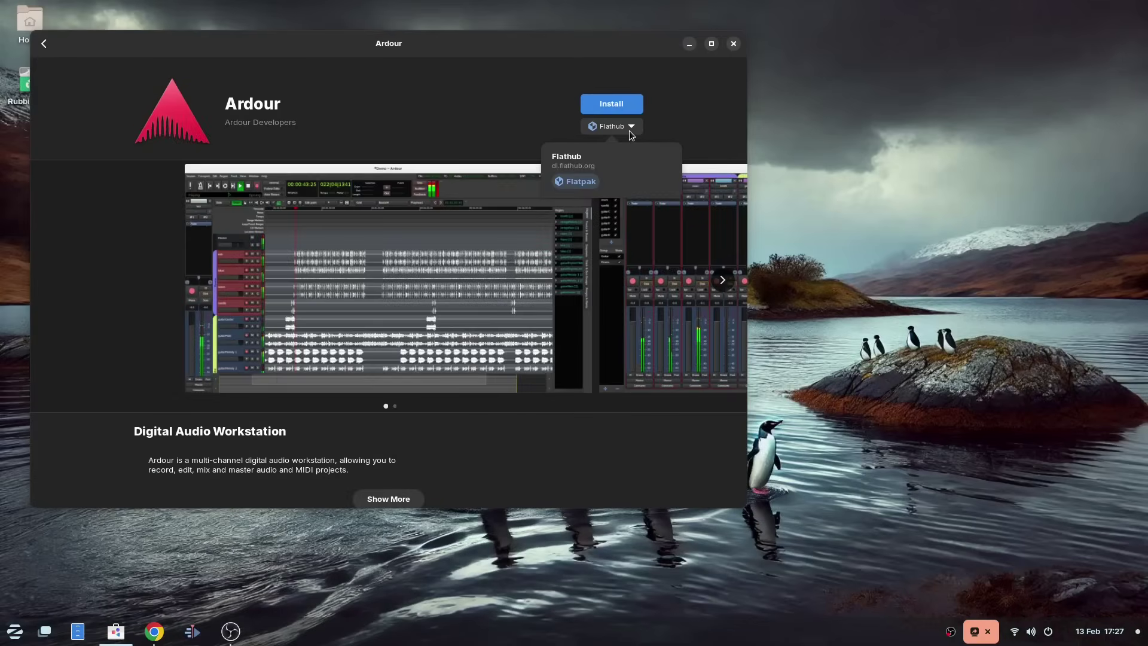
Step: Install Fragments and Minder with their default sources
{"action": "left_click", "coordinate": [629, 130]}
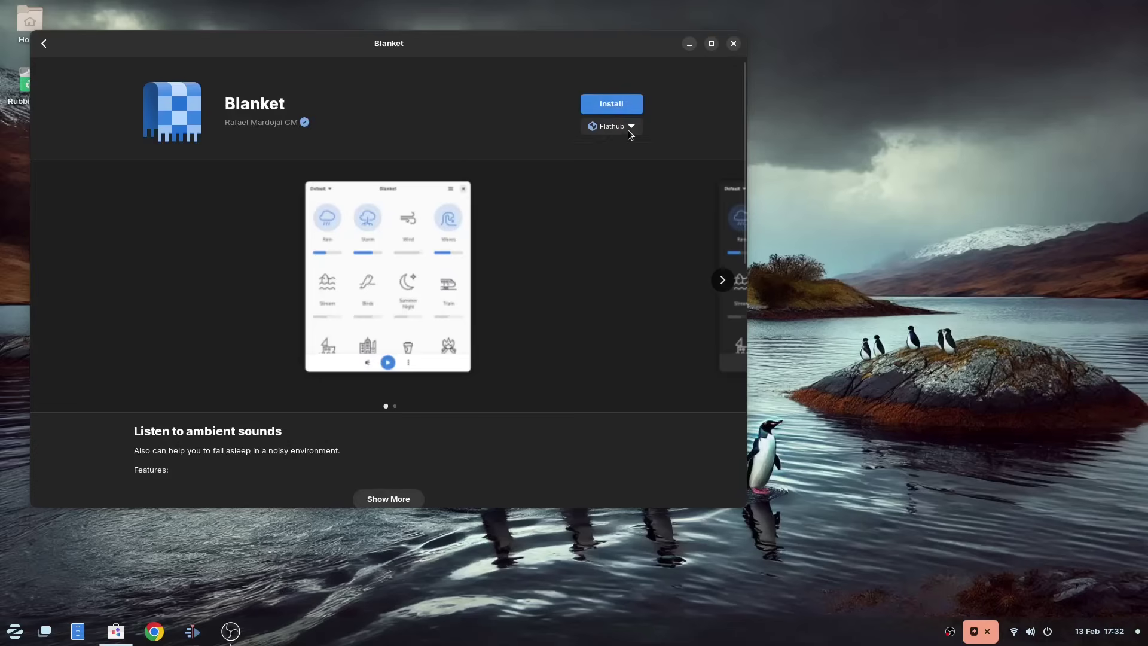
{"action": "left_click", "coordinate": [628, 131]}
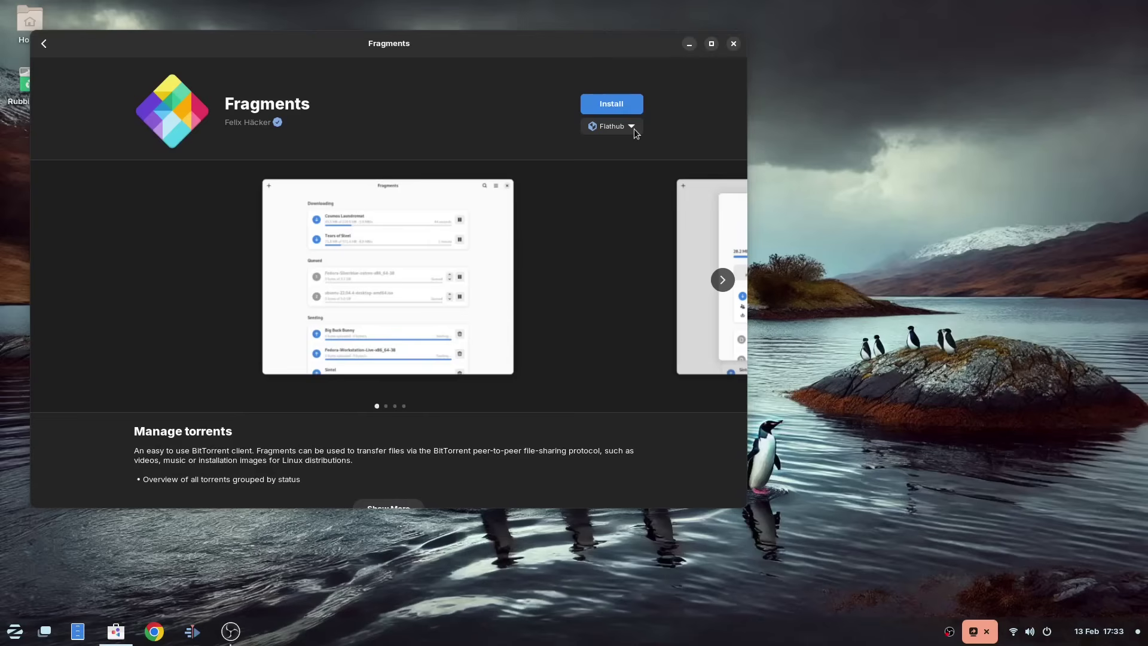
{"action": "left_click", "coordinate": [615, 102]}
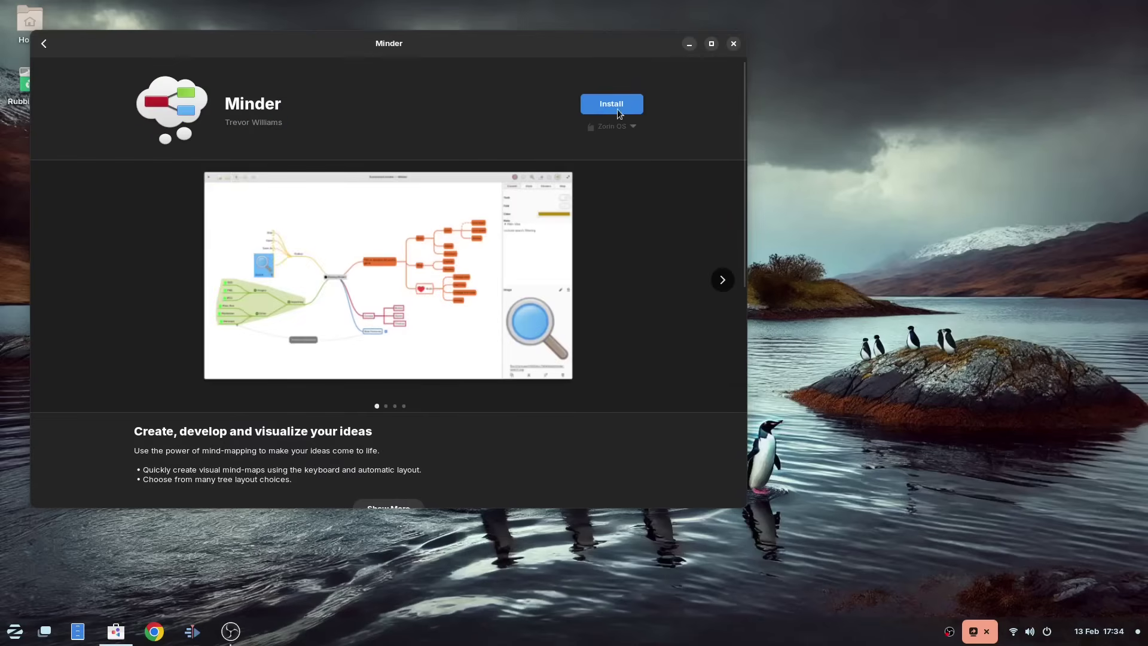
{"action": "left_click", "coordinate": [618, 109]}
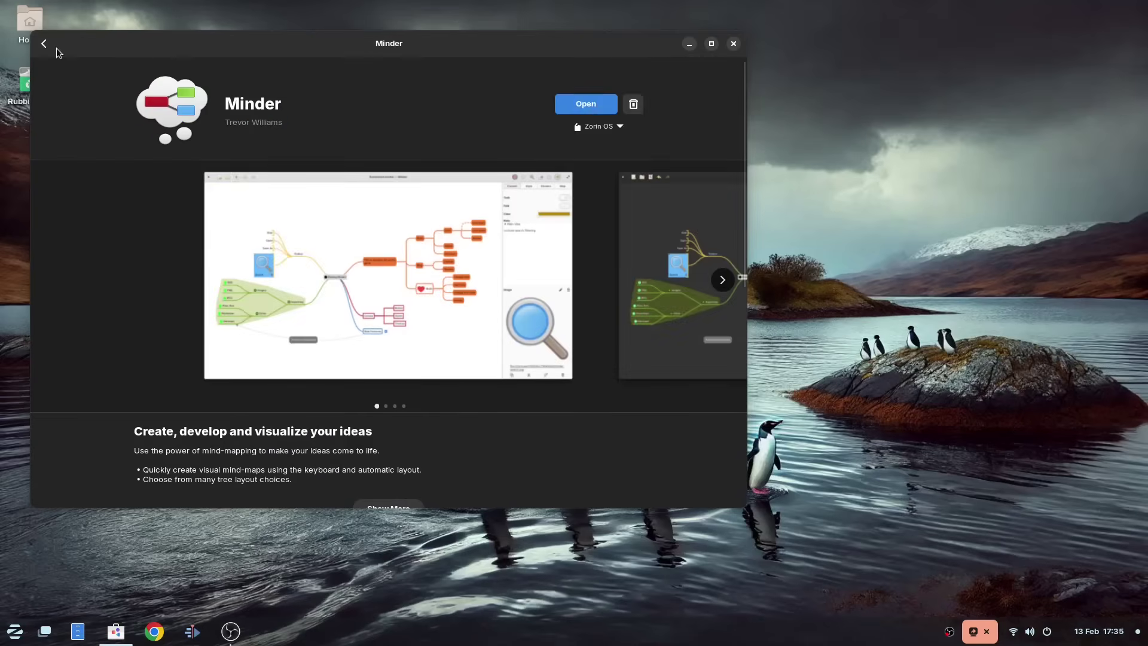
Step: Install Secrets from the Zorin OS source and show the Accessories apps
{"action": "left_click", "coordinate": [54, 48]}
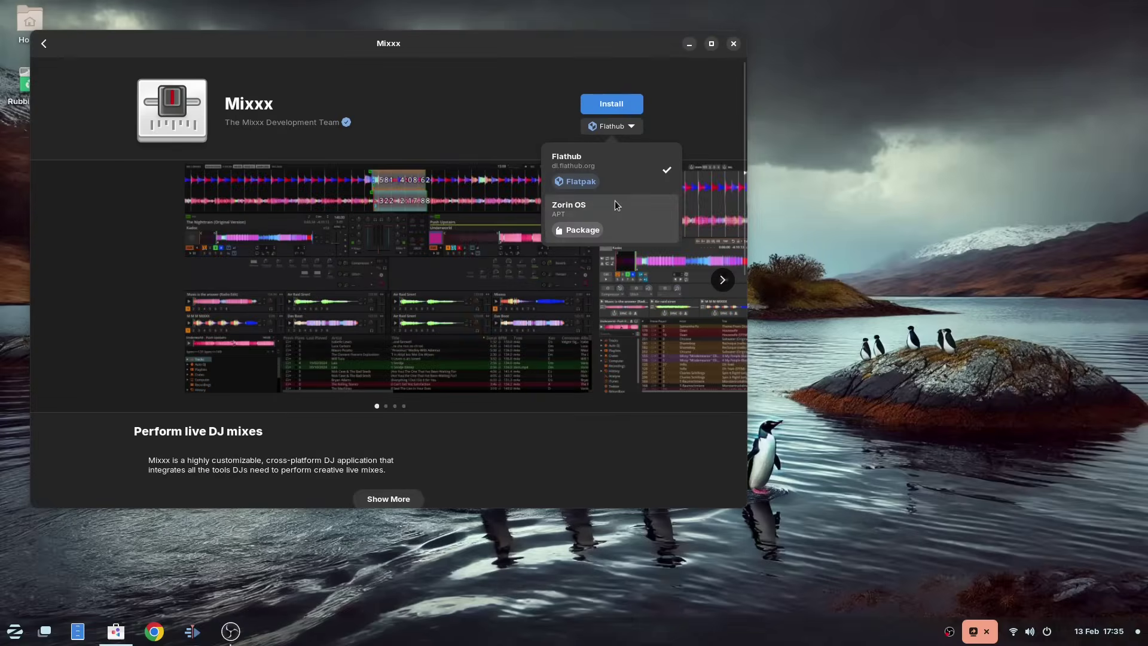
{"action": "left_click", "coordinate": [615, 203]}
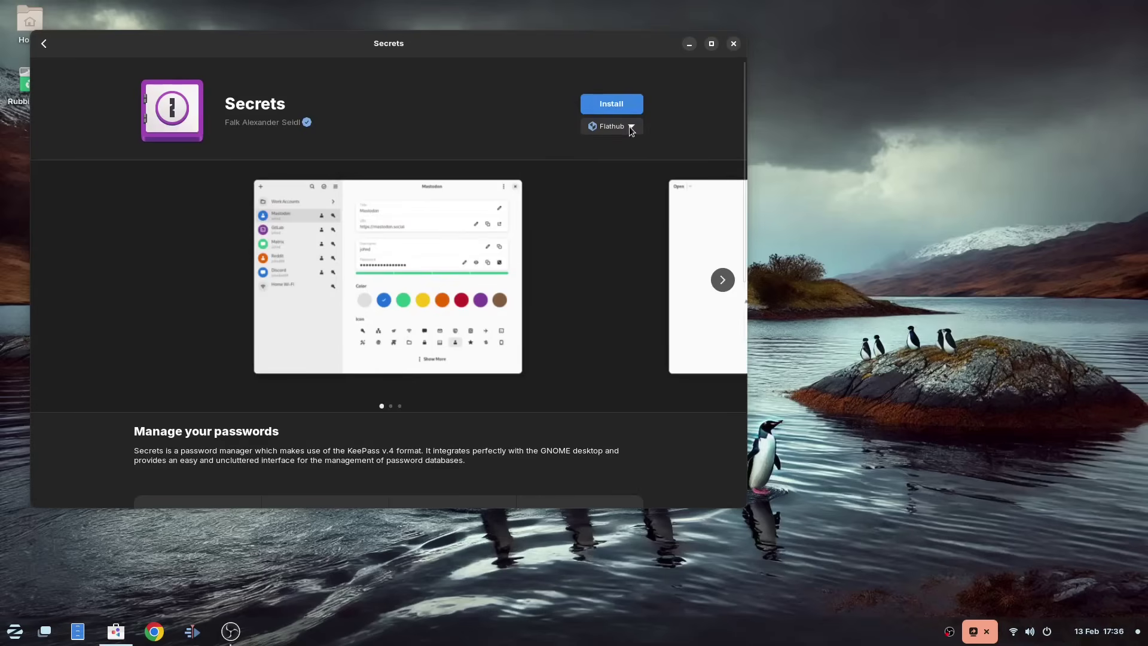
{"action": "left_click", "coordinate": [616, 103]}
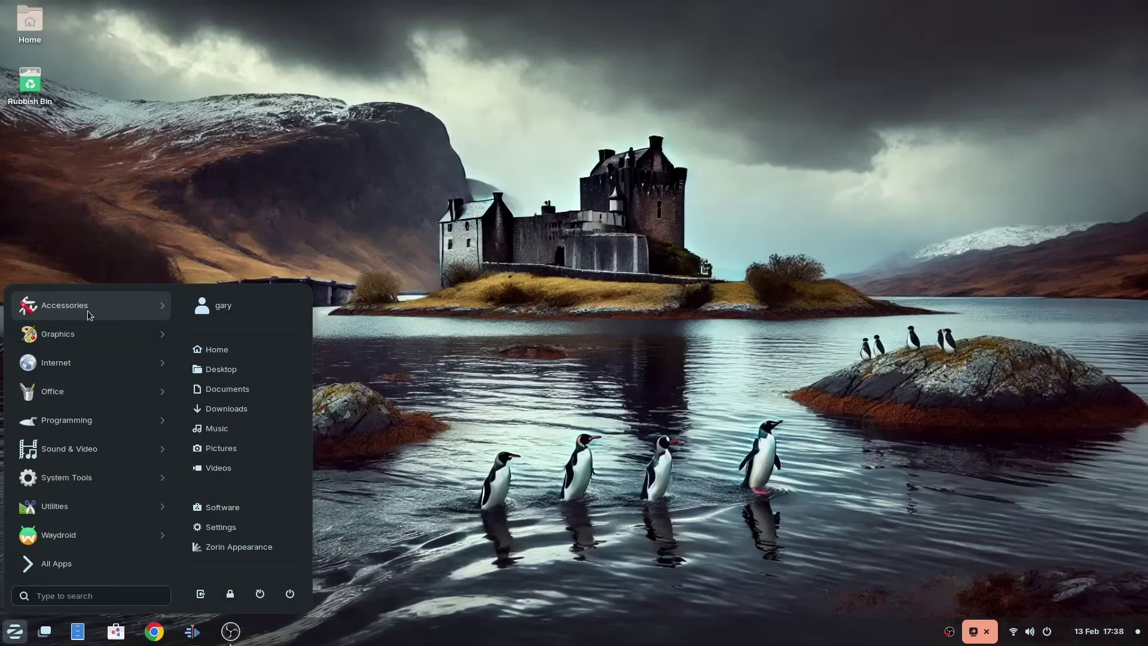
{"action": "left_click", "coordinate": [88, 311]}
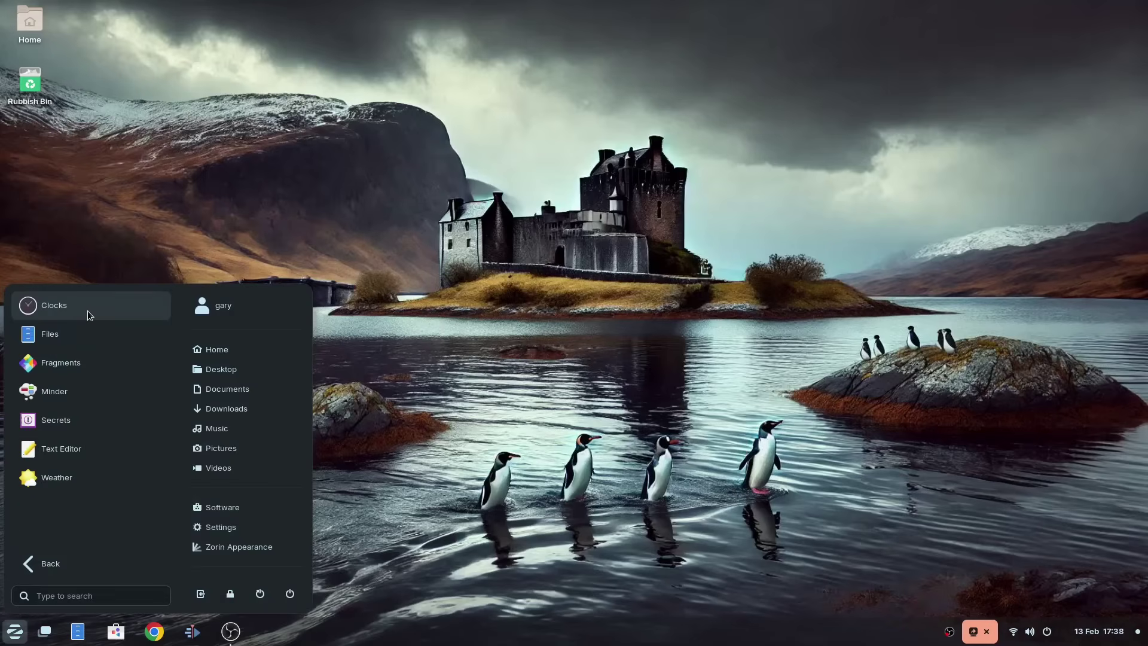
Step: Launch Fragments and save the Debian LXQt live ISO torrent into Documents
{"action": "left_click", "coordinate": [76, 373]}
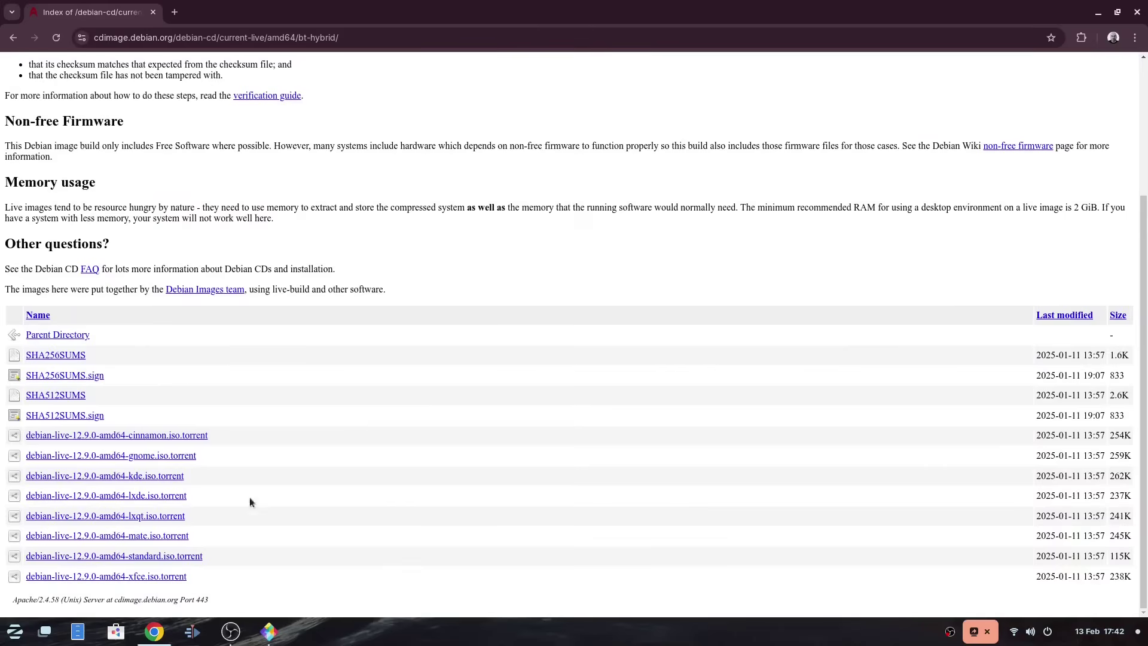
{"action": "left_click", "coordinate": [116, 516]}
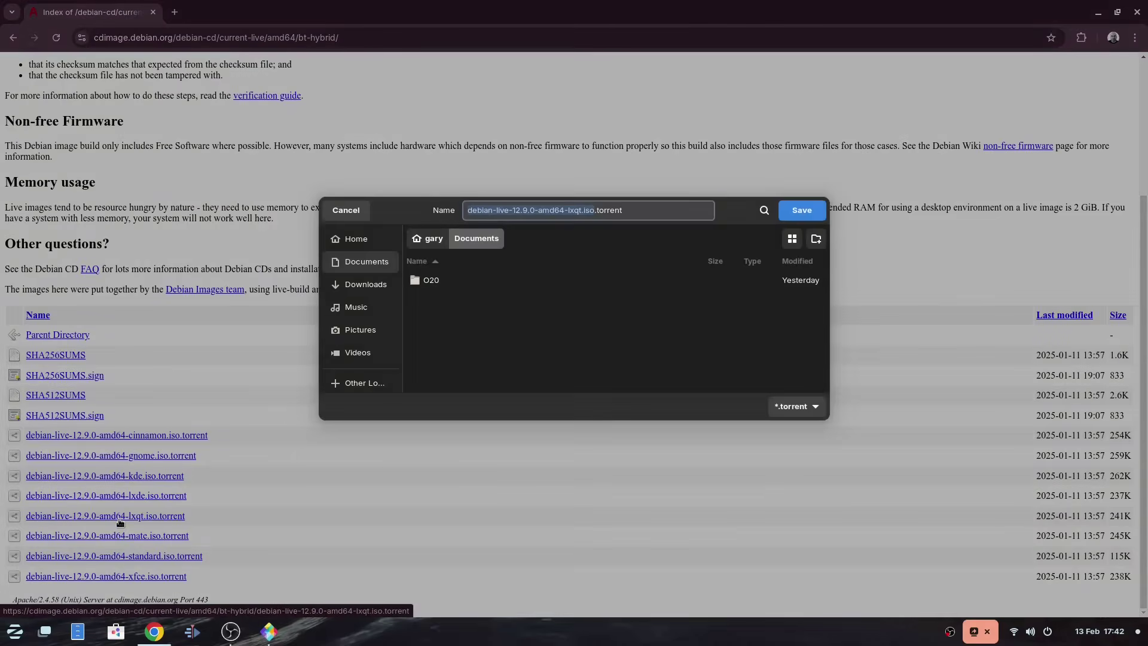
{"action": "left_click", "coordinate": [802, 210]}
{"action": "left_click", "coordinate": [1099, 13]}
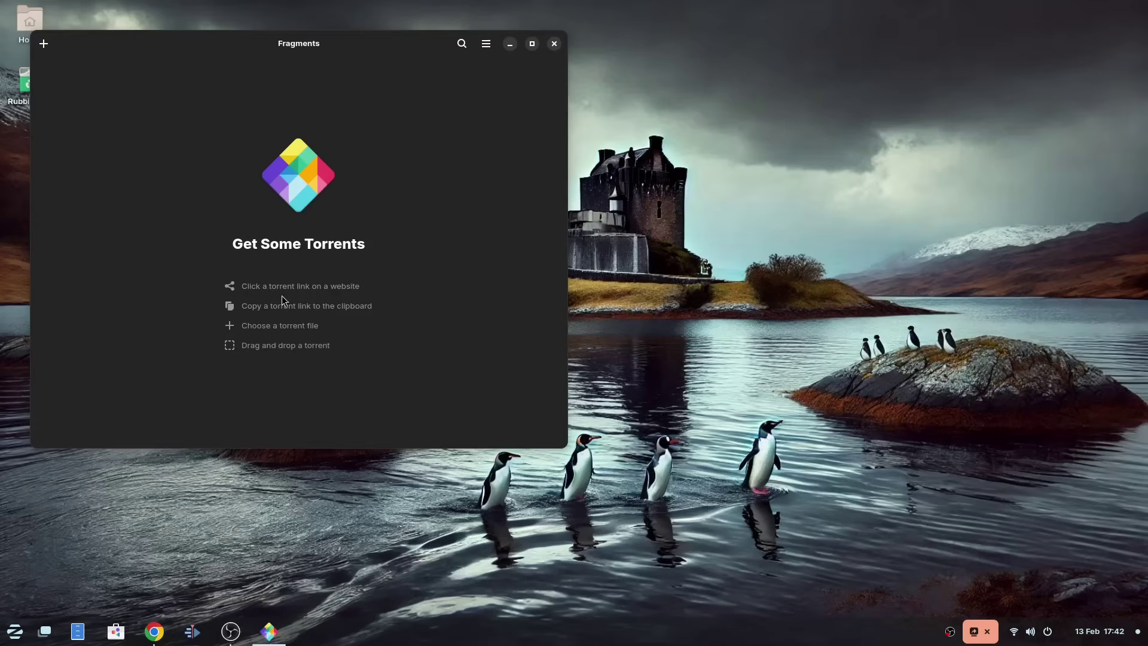
Step: Add the downloaded Debian LXQt torrent to Fragments, then quit Fragments
{"action": "left_click", "coordinate": [43, 44]}
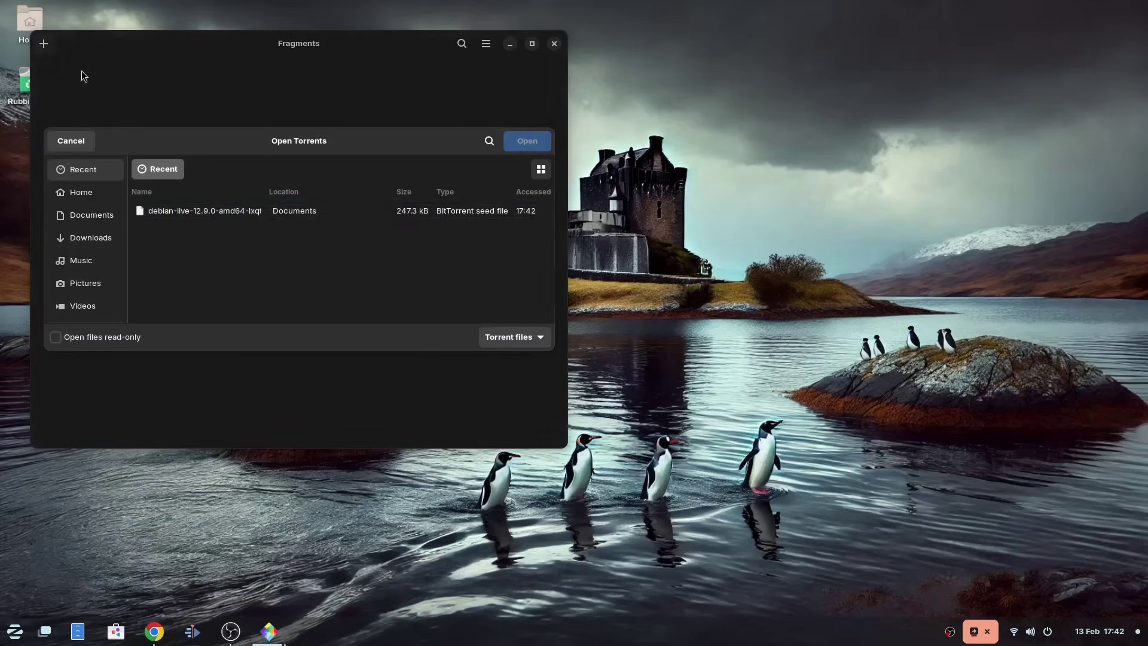
{"action": "double_click", "coordinate": [229, 209]}
{"action": "key", "text": "ctrl+q"}
{"action": "left_click", "coordinate": [14, 631]}
{"action": "left_click", "coordinate": [56, 361]}
Step: Launch Minder and add Blanket, Gimp and Darktable as nodes in the video plan map
{"action": "left_click", "coordinate": [450, 401]}
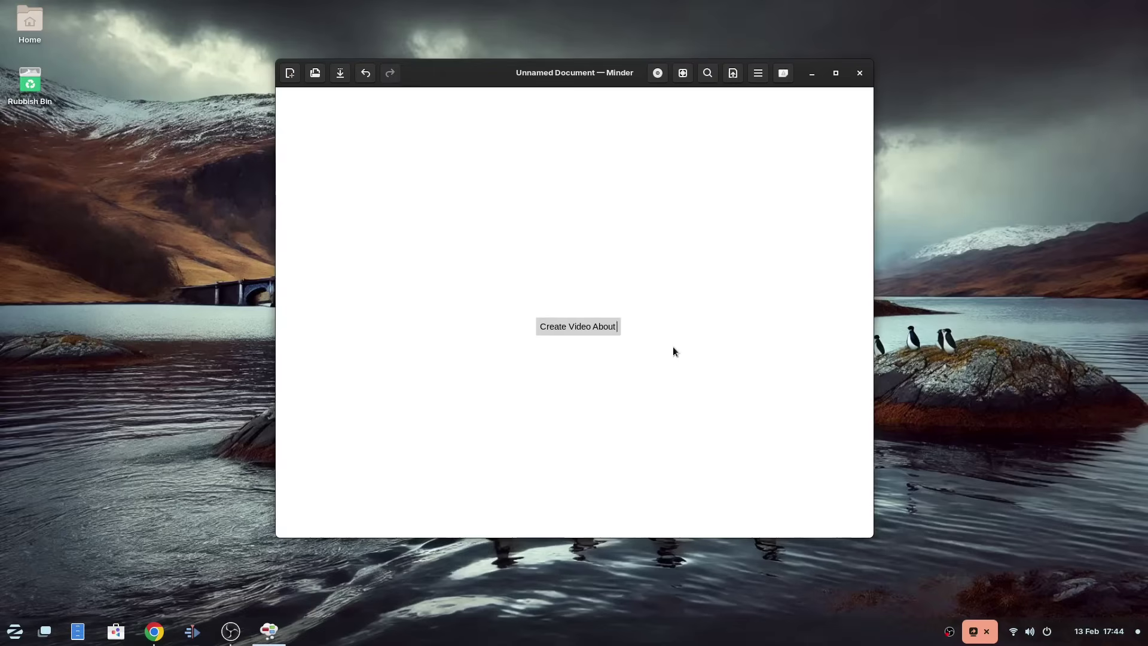
{"action": "right_click", "coordinate": [512, 103]}
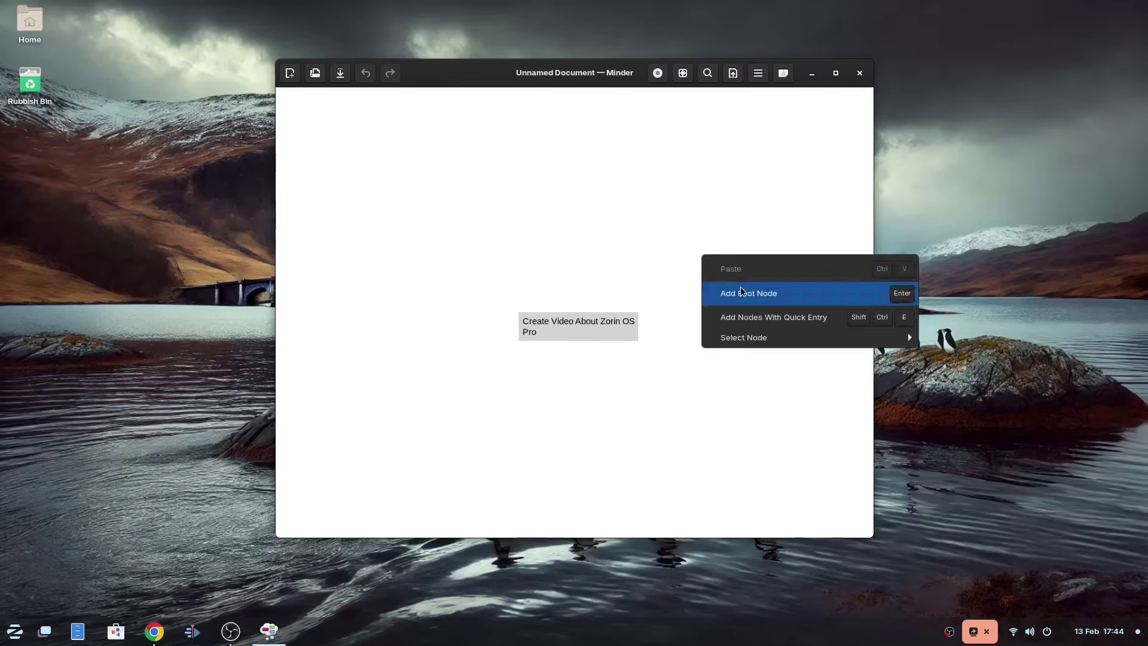
{"action": "left_click", "coordinate": [741, 294]}
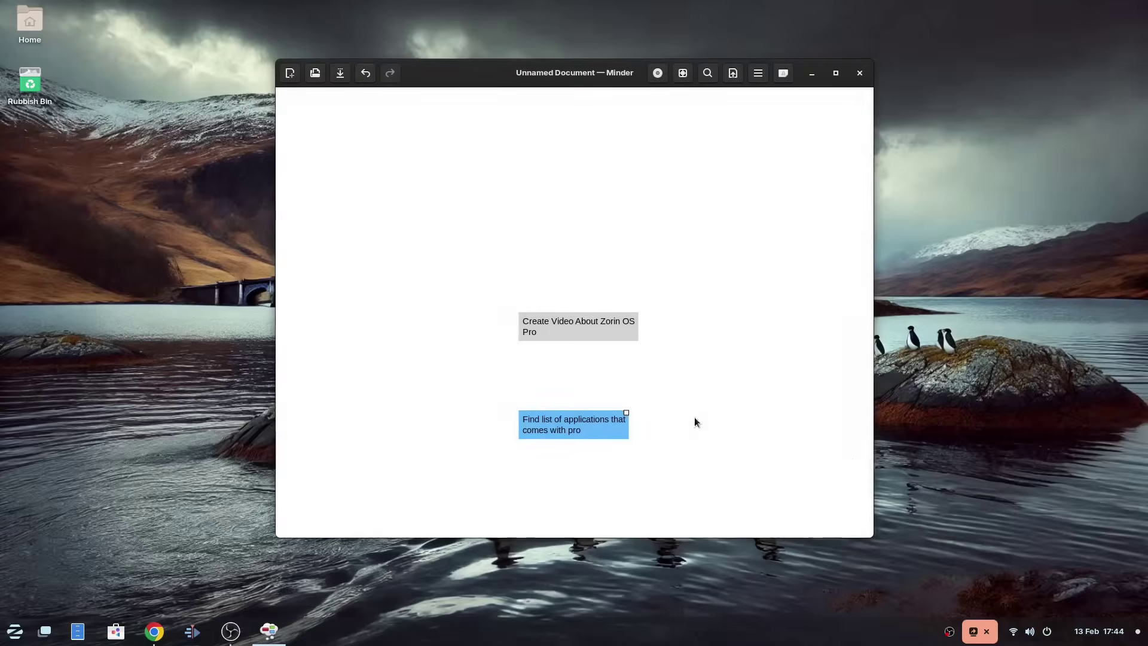
{"action": "key", "text": "Tab"}
{"action": "type", "text": "Blanket"}
{"action": "key", "text": "Return"}
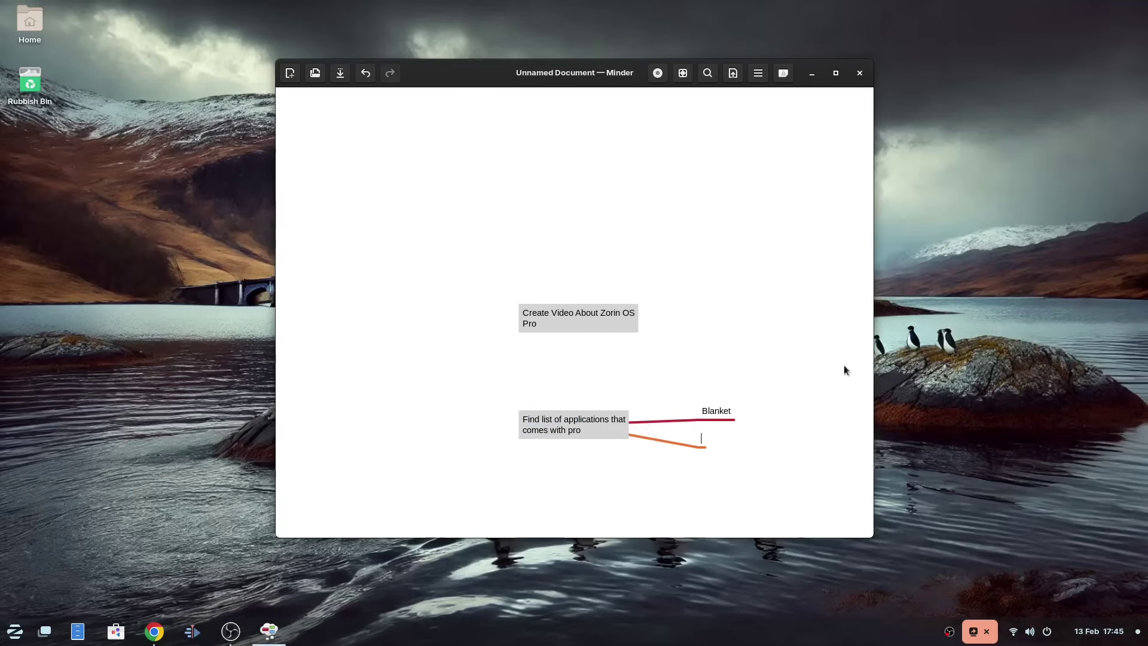
{"action": "type", "text": "Gimp"}
{"action": "key", "text": "Return"}
{"action": "type", "text": "Darktable"}
{"action": "key", "text": "ctrl+e"}
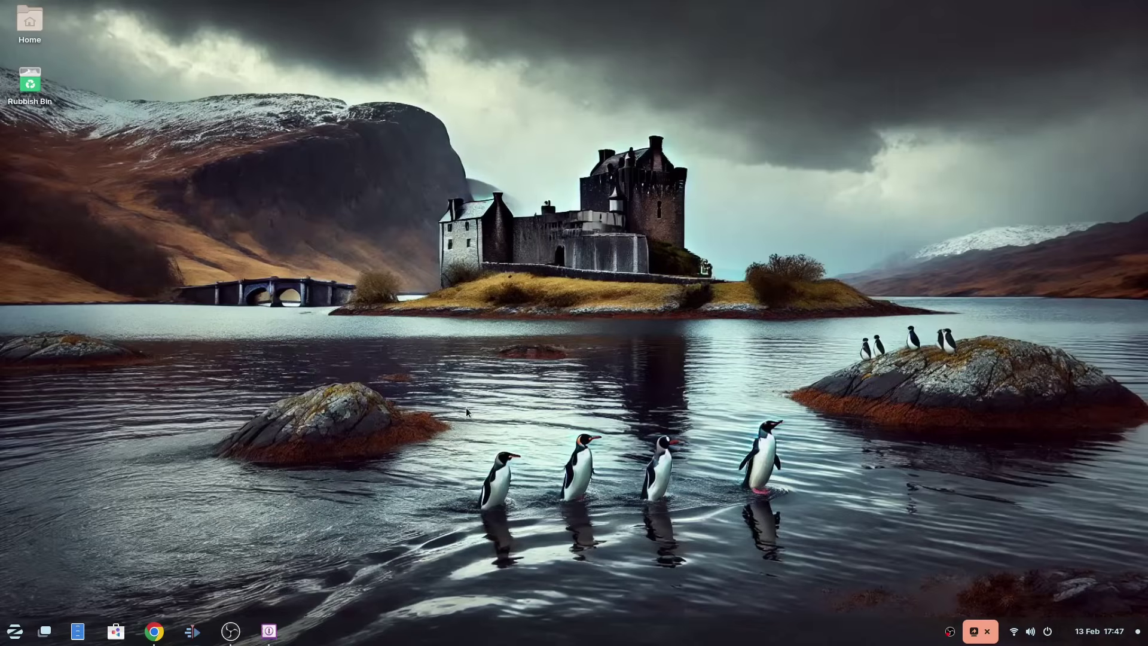
Step: Create a new safe protected by a password and a keyfile
{"action": "left_click", "coordinate": [341, 299]}
{"action": "left_click", "coordinate": [567, 111]}
{"action": "type", "text": "p"}
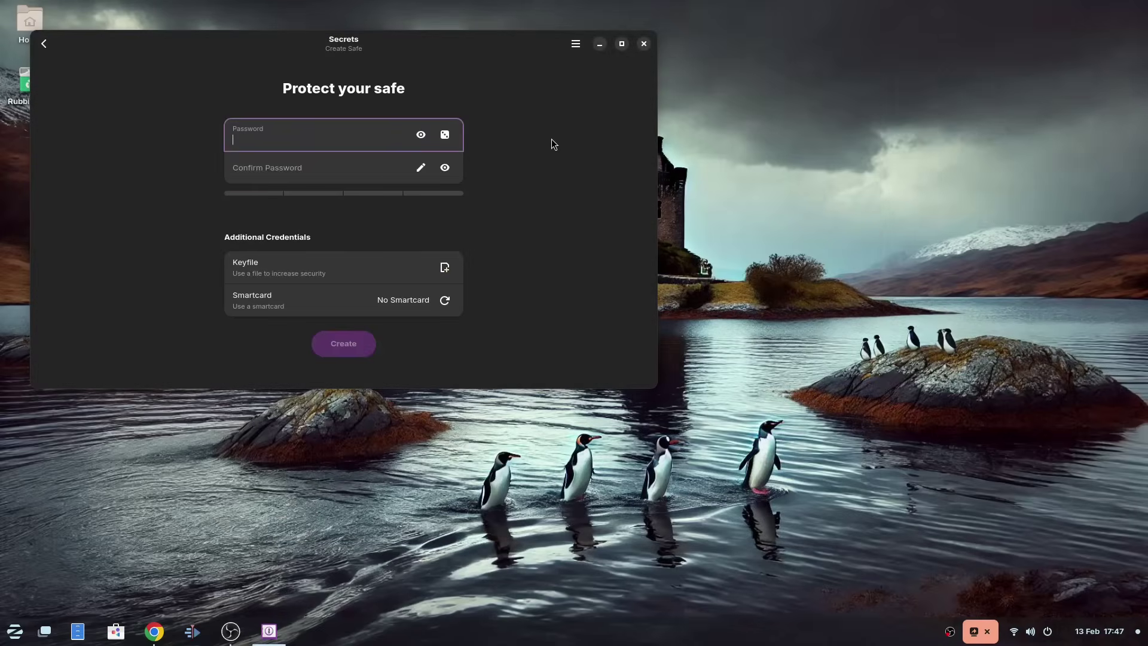
{"action": "type", "text": "assword123"}
{"action": "key", "text": "Tab"}
Step: Unlock the new safe with its password and keyfile
{"action": "type", "text": "password123"}
{"action": "left_click", "coordinate": [444, 267]}
{"action": "double_click", "coordinate": [442, 268]}
{"action": "left_click", "coordinate": [351, 348]}
{"action": "key", "text": "Return"}
{"action": "type", "text": "password123"}
{"action": "left_click", "coordinate": [441, 302]}
{"action": "double_click", "coordinate": [210, 186]}
{"action": "key", "text": "Return"}
Step: Add a 'Web' group with the notes 'Web passwords'
{"action": "left_click", "coordinate": [43, 43]}
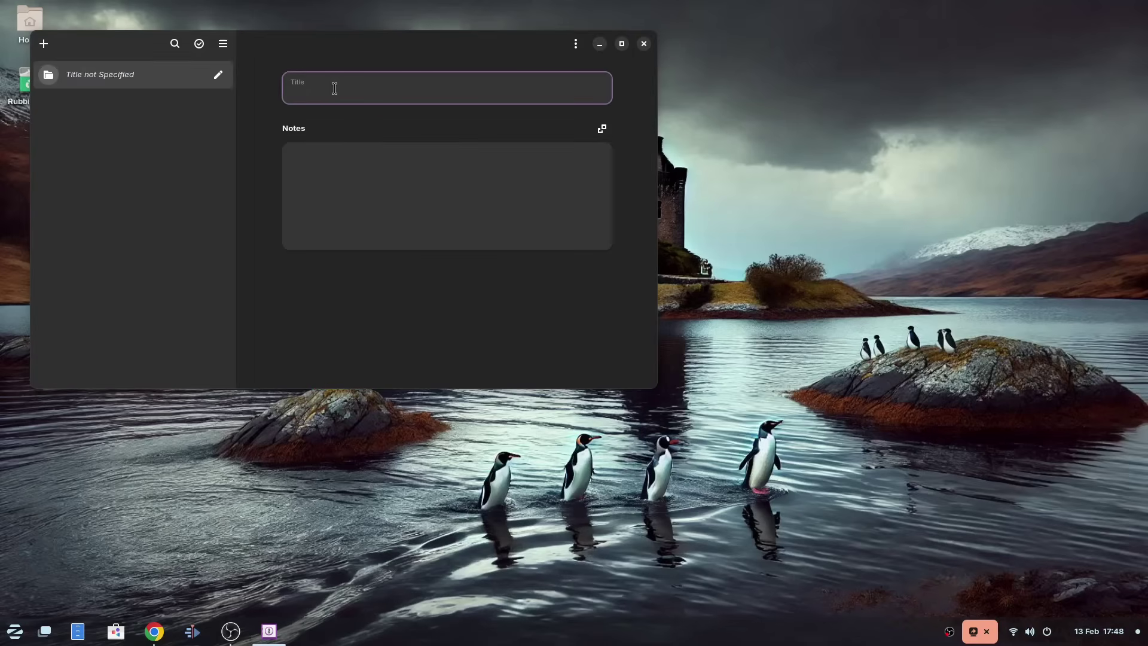
{"action": "type", "text": "Web"}
{"action": "right_click", "coordinate": [116, 84]}
{"action": "key", "text": "Tab"}
{"action": "type", "text": "Web passwords"}
{"action": "left_click", "coordinate": [575, 43]}
{"action": "key", "text": "Escape"}
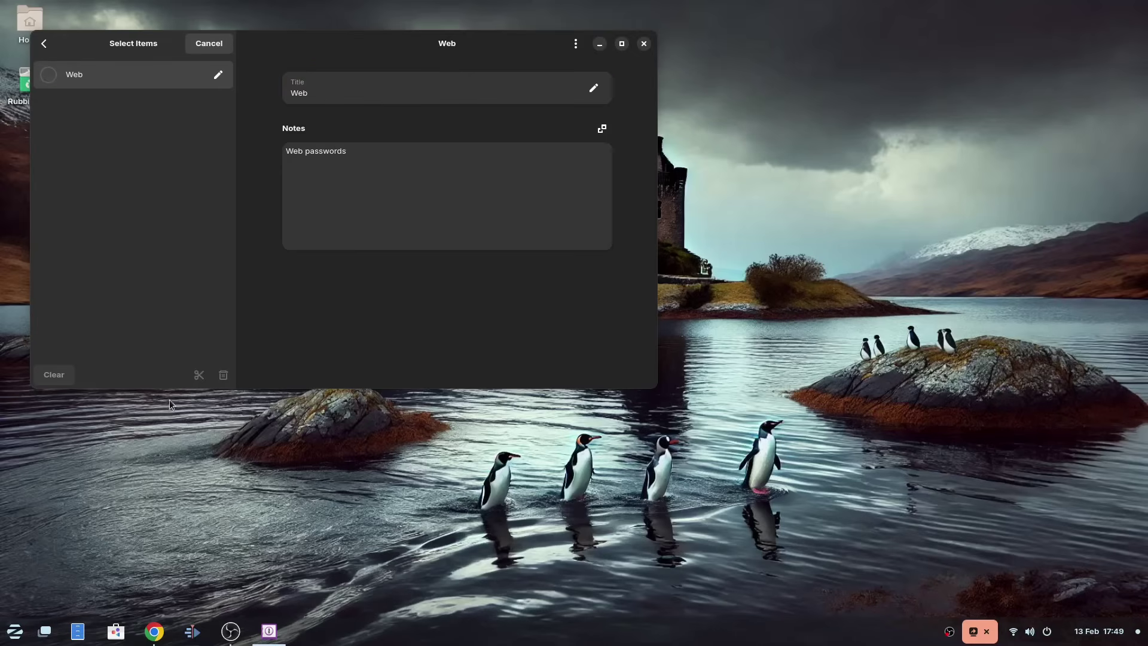
{"action": "left_click", "coordinate": [136, 80]}
Step: Add a password entry with a test username and password, blue colour and network icon
{"action": "key", "text": "ctrl+n"}
{"action": "left_click", "coordinate": [354, 100]}
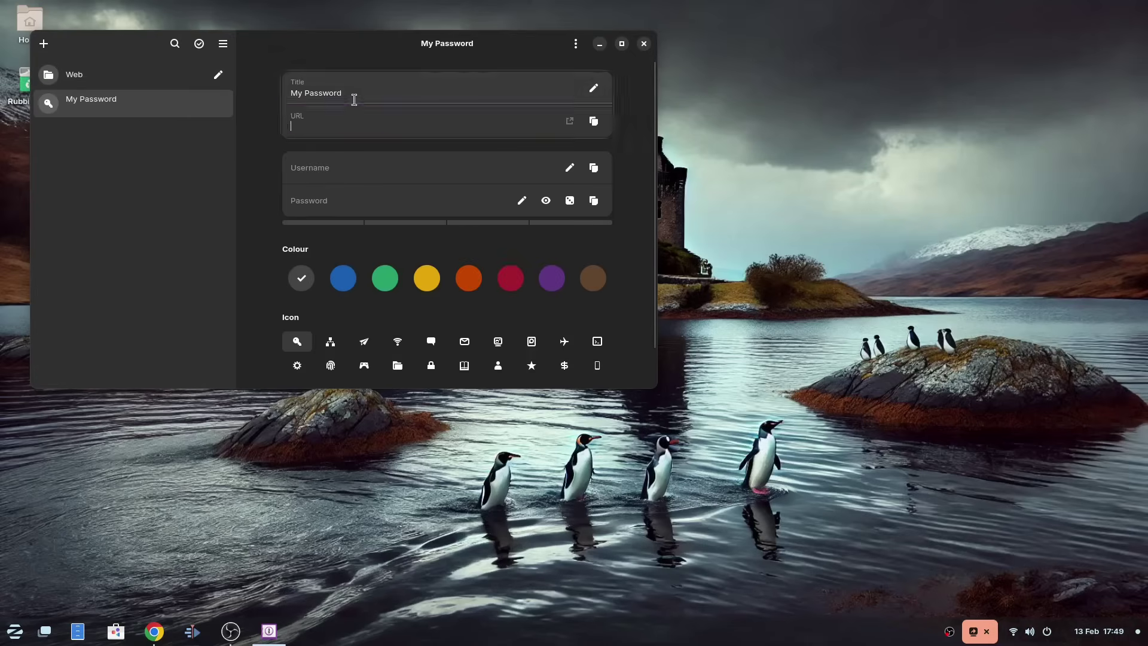
{"action": "left_click", "coordinate": [349, 162]}
{"action": "type", "text": "testuser"}
{"action": "key", "text": "Tab"}
{"action": "type", "text": "testpwd"}
{"action": "left_click", "coordinate": [344, 278]}
{"action": "left_click", "coordinate": [330, 341]}
{"action": "scroll", "coordinate": [330, 344], "scroll_direction": "down", "scroll_amount": 1}
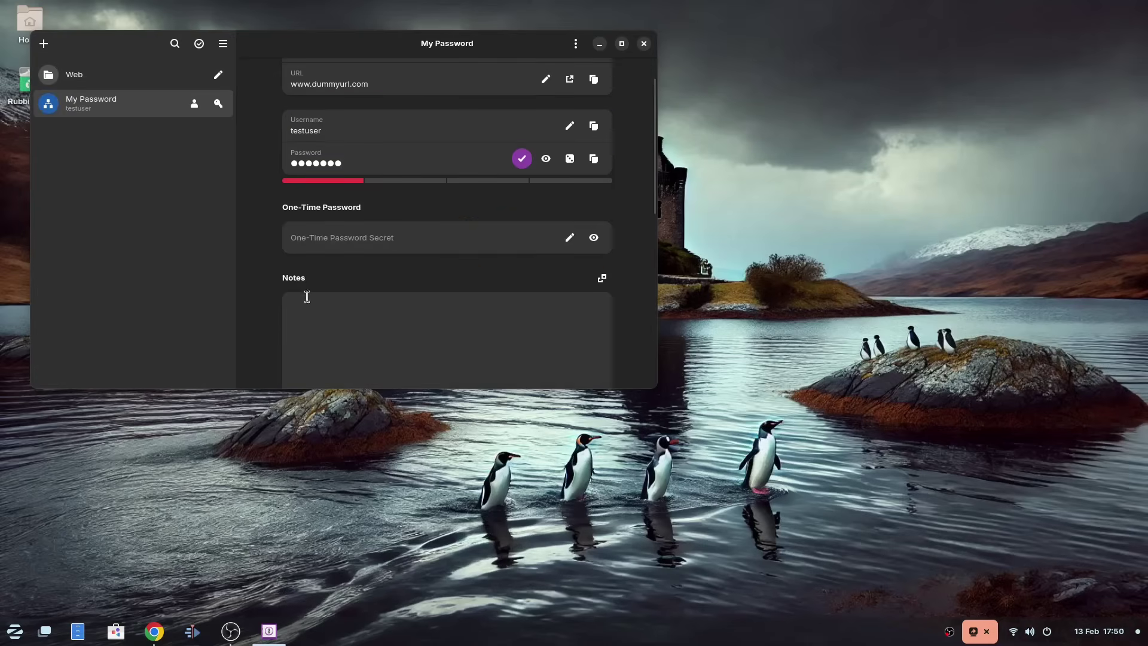
Step: Close Secrets, discarding the unsaved changes
{"action": "left_click", "coordinate": [643, 43]}
{"action": "left_click", "coordinate": [362, 200]}
{"action": "left_click", "coordinate": [14, 631]}
Step: Add the eight pictures from the Pictures folder to the darktable library
{"action": "left_click", "coordinate": [133, 262]}
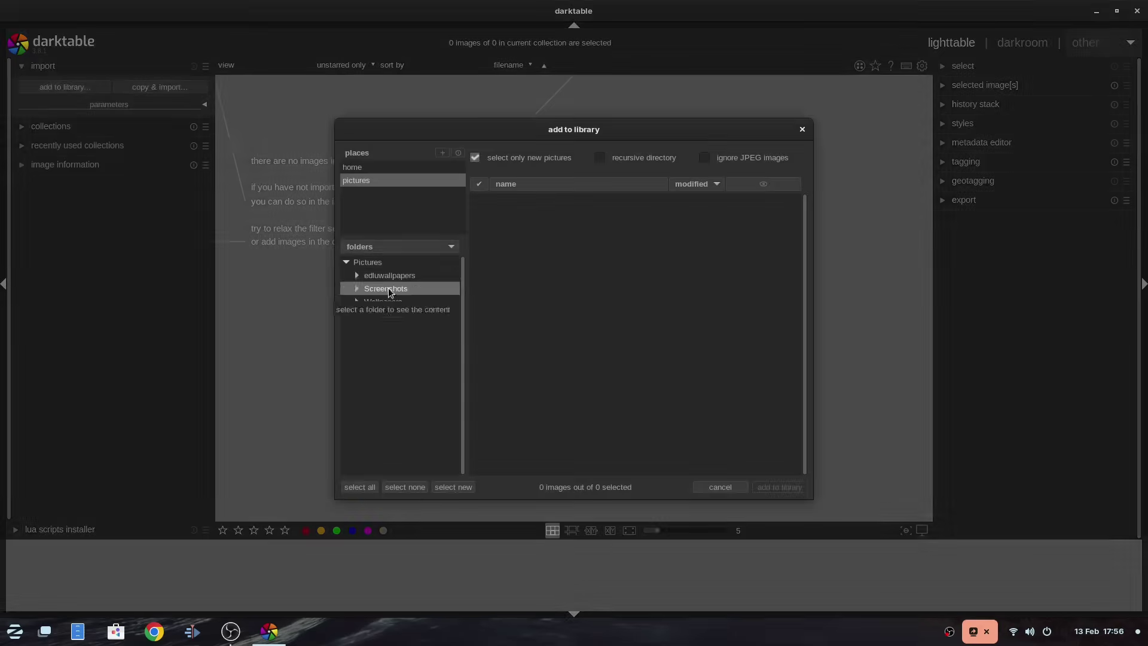
{"action": "left_click", "coordinate": [385, 290]}
{"action": "left_click", "coordinate": [797, 491]}
Step: Open a picture in the darkroom, then close darktable and launch GIMP
{"action": "double_click", "coordinate": [717, 162]}
{"action": "left_click", "coordinate": [950, 43]}
{"action": "left_click", "coordinate": [1023, 42]}
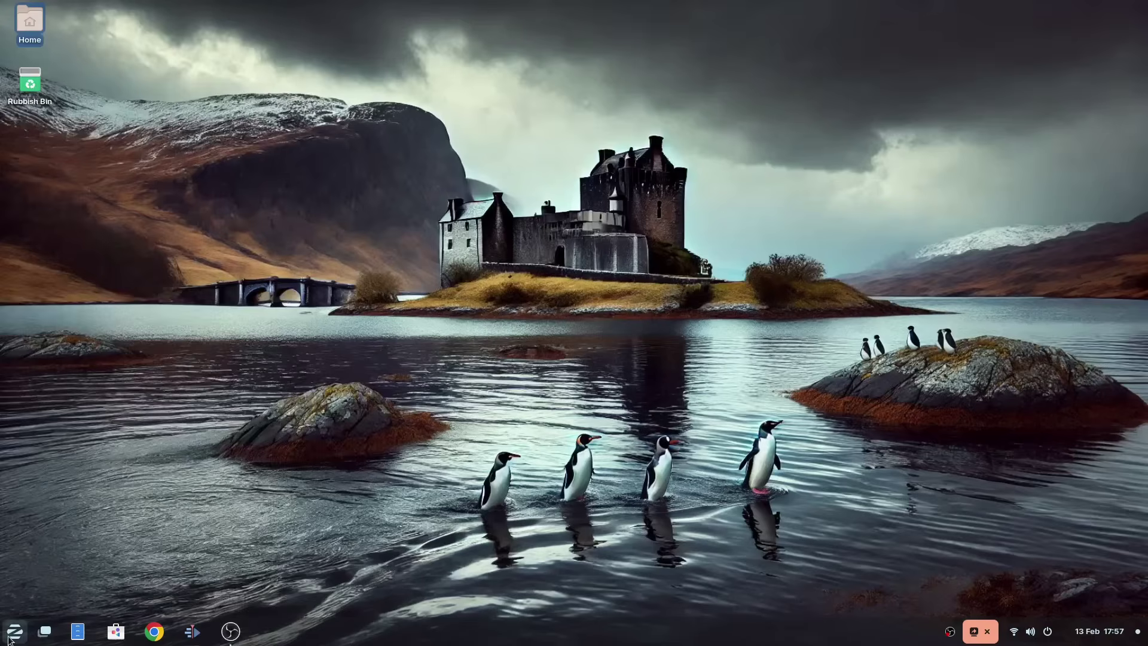
{"action": "left_click", "coordinate": [15, 631]}
{"action": "left_click", "coordinate": [89, 362]}
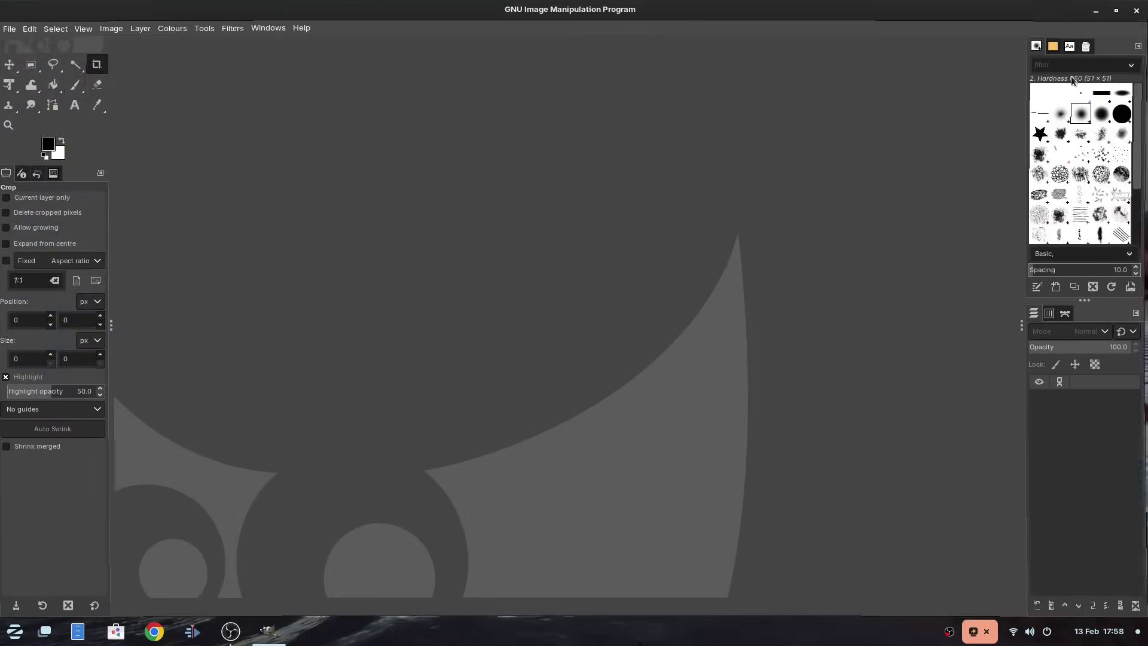
Step: Open loch2.jpeg from Pictures in GIMP, then draw a 3D box in Inkscape and skew its perspective
{"action": "left_click", "coordinate": [12, 28]}
{"action": "left_click", "coordinate": [36, 75]}
{"action": "left_click", "coordinate": [55, 178]}
{"action": "double_click", "coordinate": [141, 84]}
{"action": "left_click", "coordinate": [137, 135]}
{"action": "left_click", "coordinate": [531, 387]}
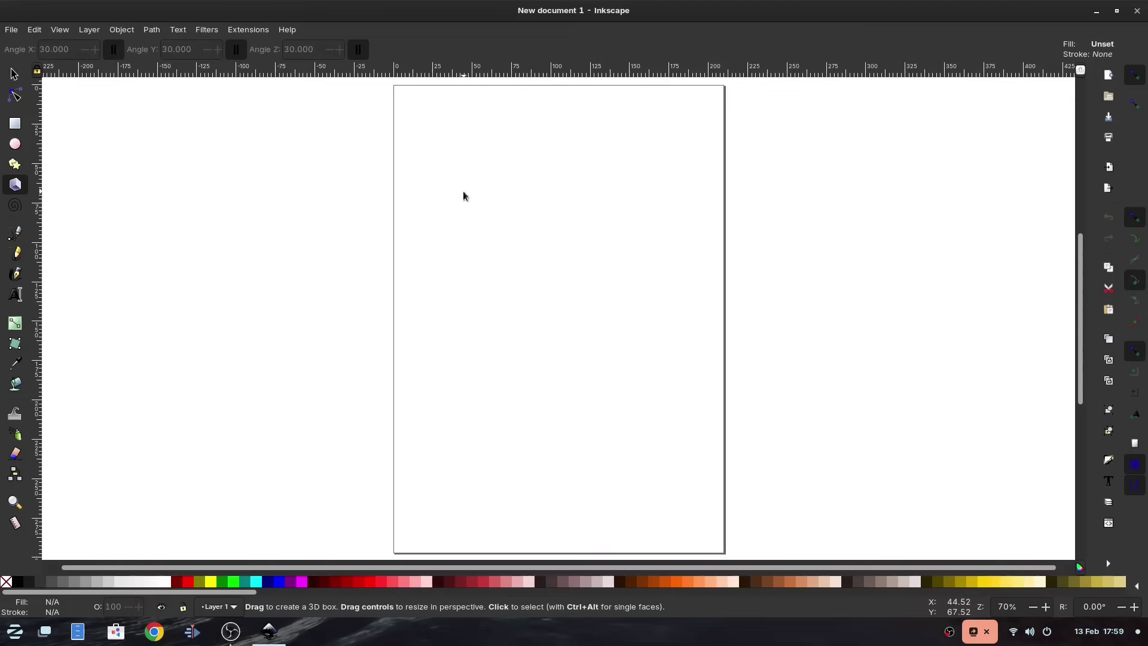
{"action": "left_click_drag", "start_coordinate": [464, 195], "coordinate": [651, 303]}
{"action": "left_click_drag", "start_coordinate": [555, 249], "coordinate": [544, 264]}
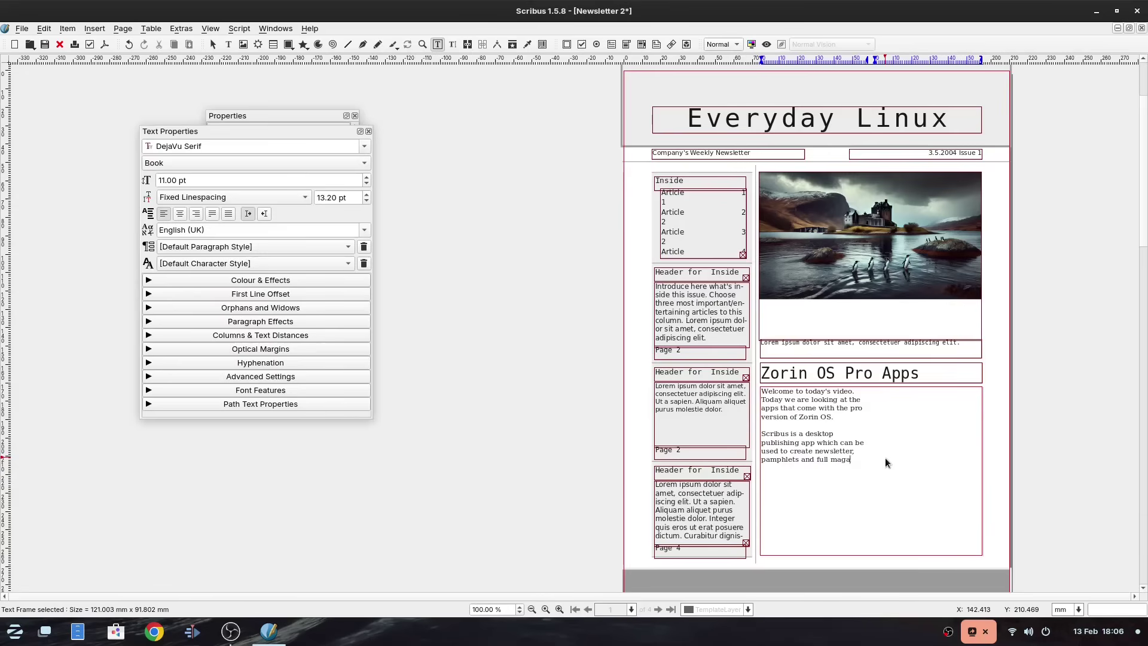
Step: Continue the Scribus article body text with 'ines as shown by'
{"action": "type", "text": "ines as shown by"}
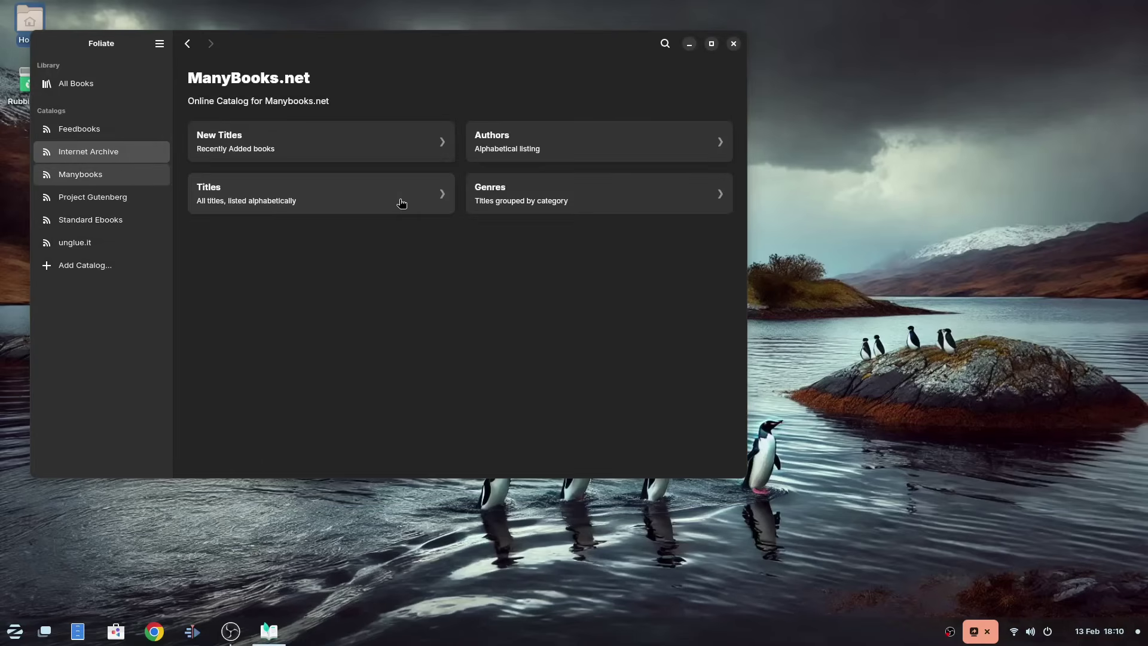
Step: Browse ManyBooks New Titles, open The Reluctant Coroner and scroll to Chapter One
{"action": "left_click", "coordinate": [541, 147]}
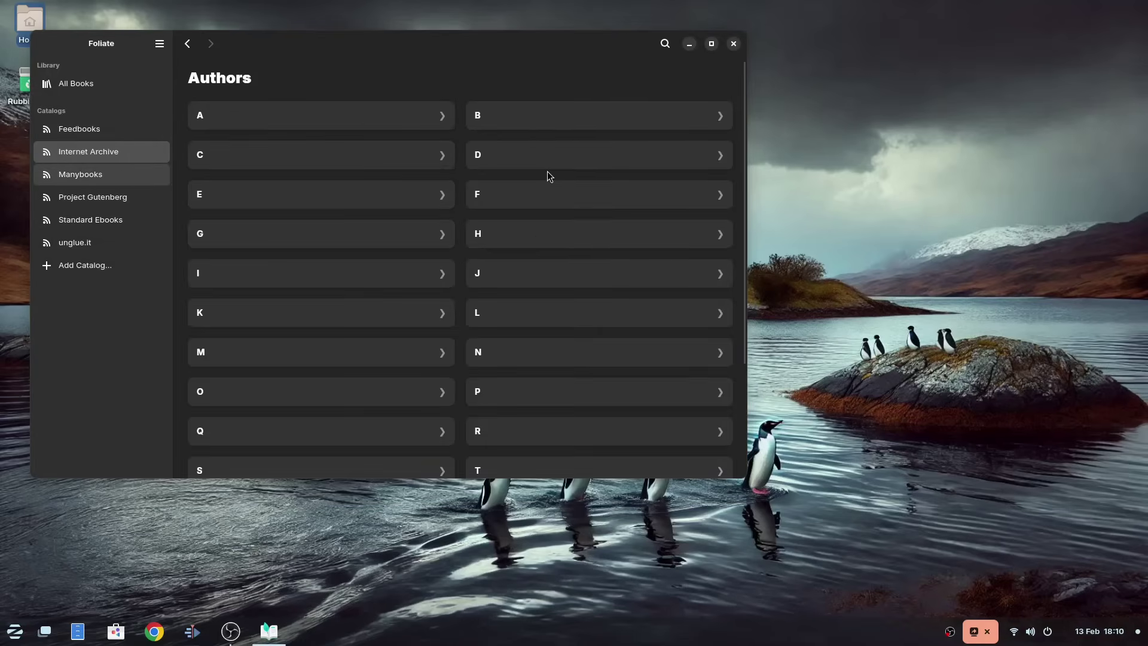
{"action": "key", "text": "alt+Left"}
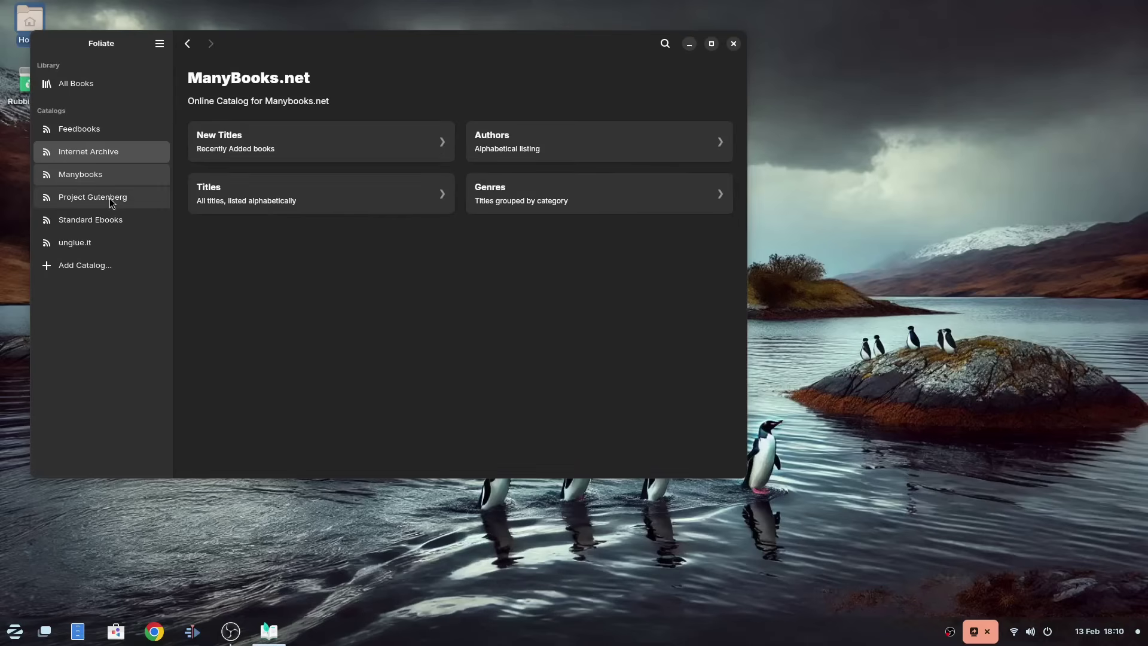
{"action": "left_click", "coordinate": [245, 157]}
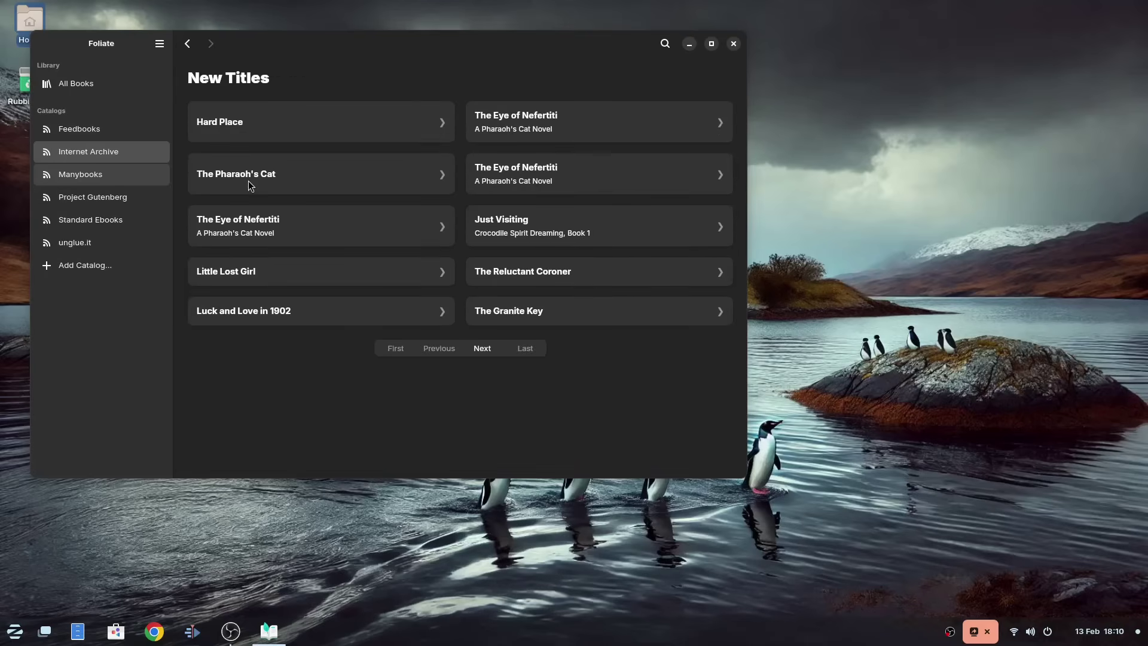
{"action": "left_click", "coordinate": [240, 126]}
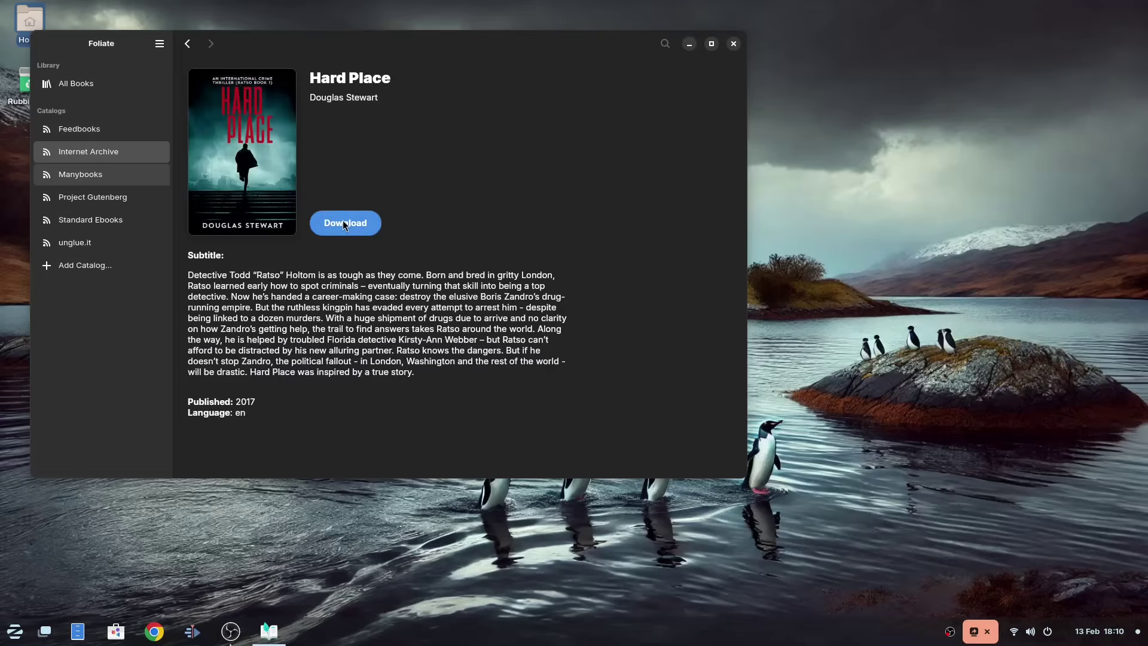
{"action": "left_click", "coordinate": [345, 224]}
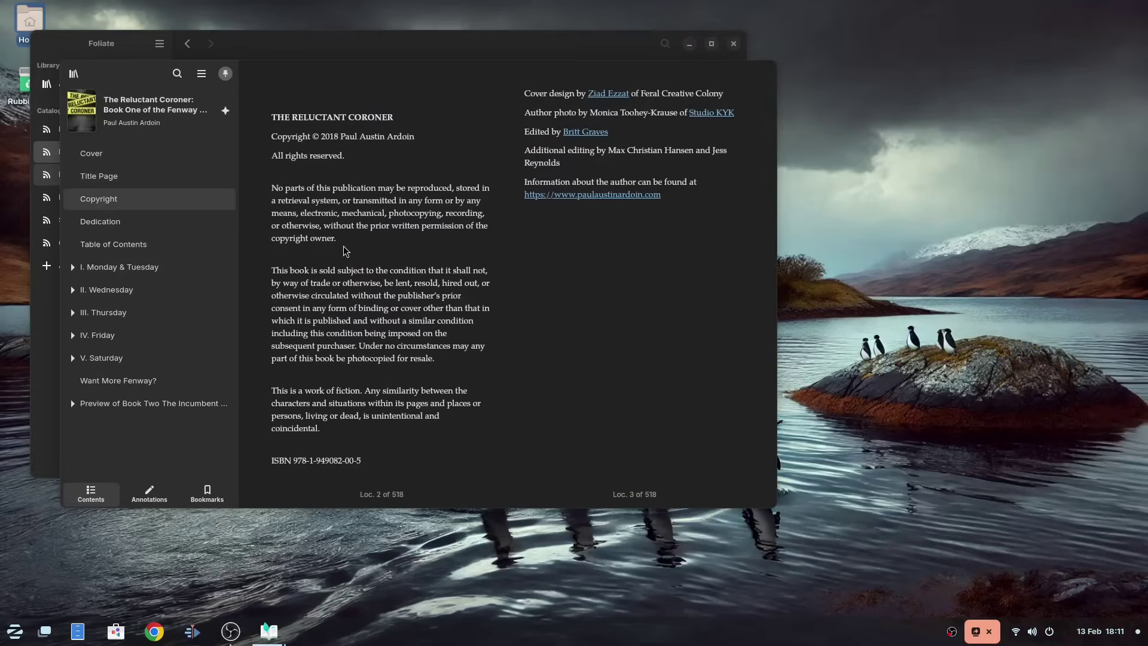
{"action": "scroll", "coordinate": [345, 251], "scroll_direction": "down", "scroll_amount": 2}
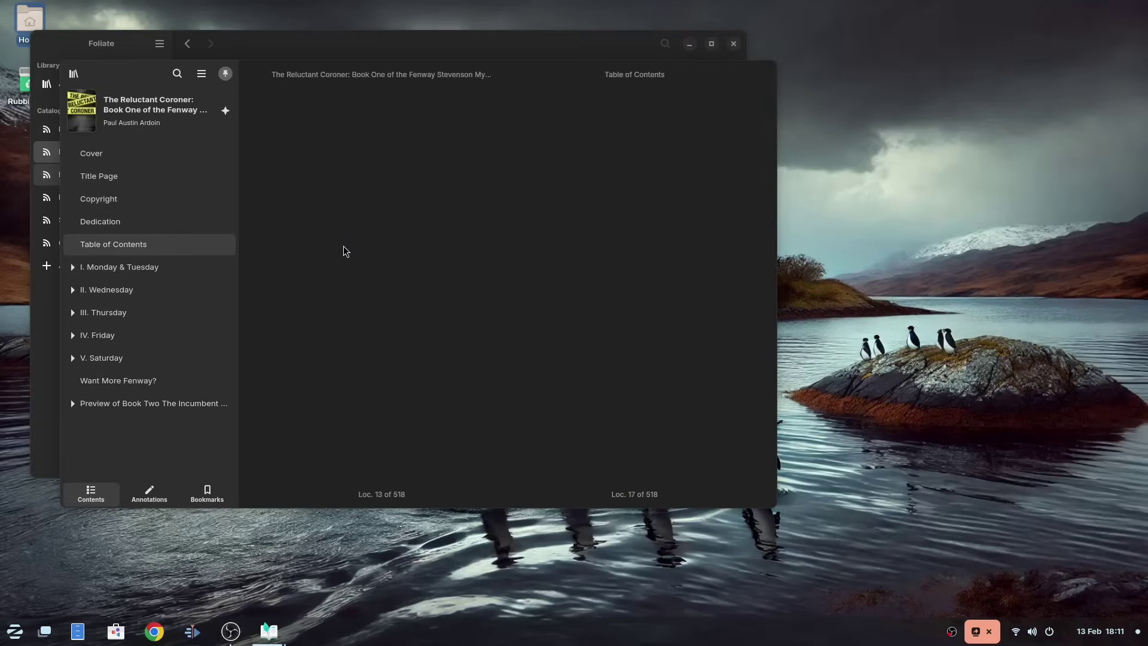
{"action": "scroll", "coordinate": [345, 251], "scroll_direction": "down", "scroll_amount": 1}
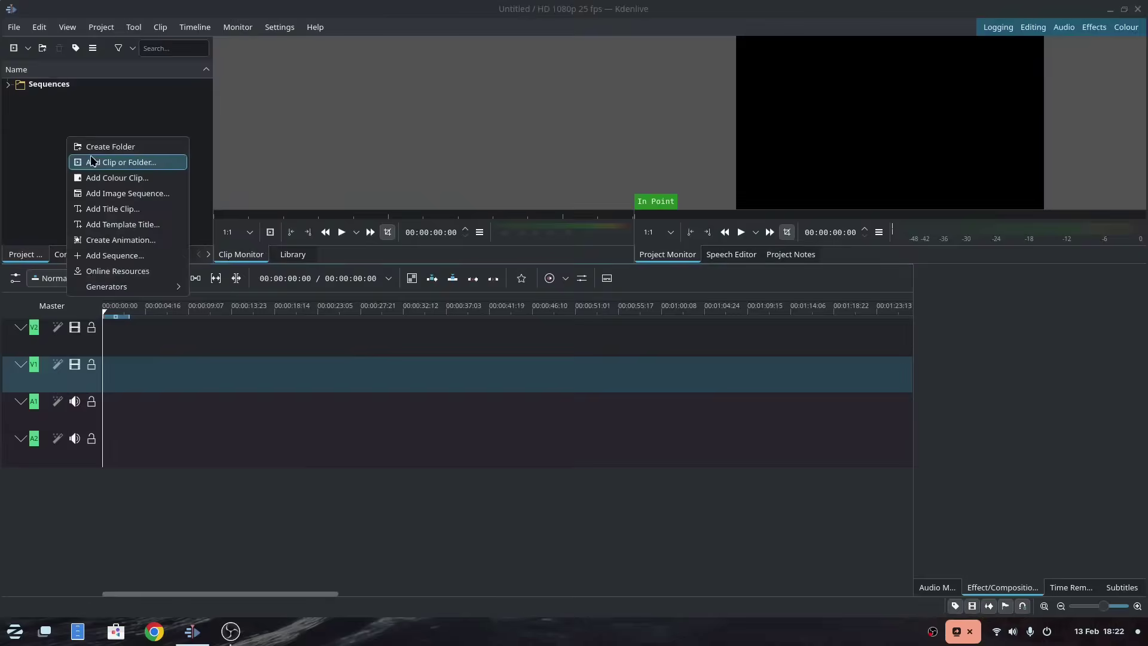
Step: Import the 2025-02-11 .mkv recordings, seven in the second pass, into the Kdenlive project
{"action": "left_click", "coordinate": [105, 159]}
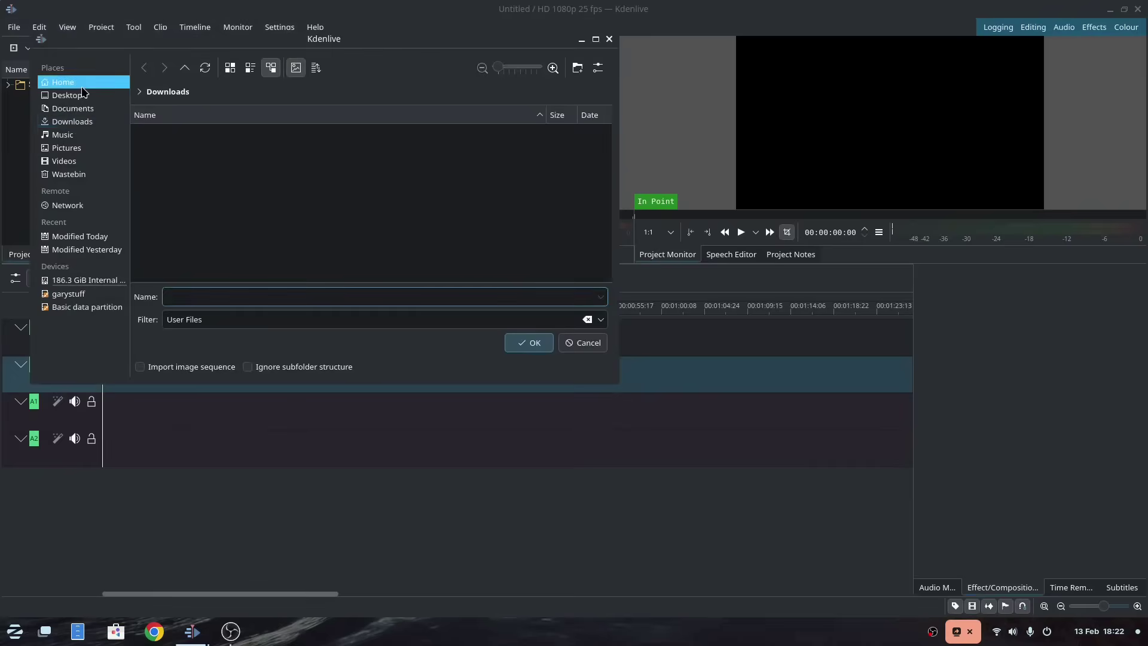
{"action": "left_click", "coordinate": [274, 245]}
{"action": "left_click", "coordinate": [274, 259], "text": "shift"}
{"action": "key", "text": "Return"}
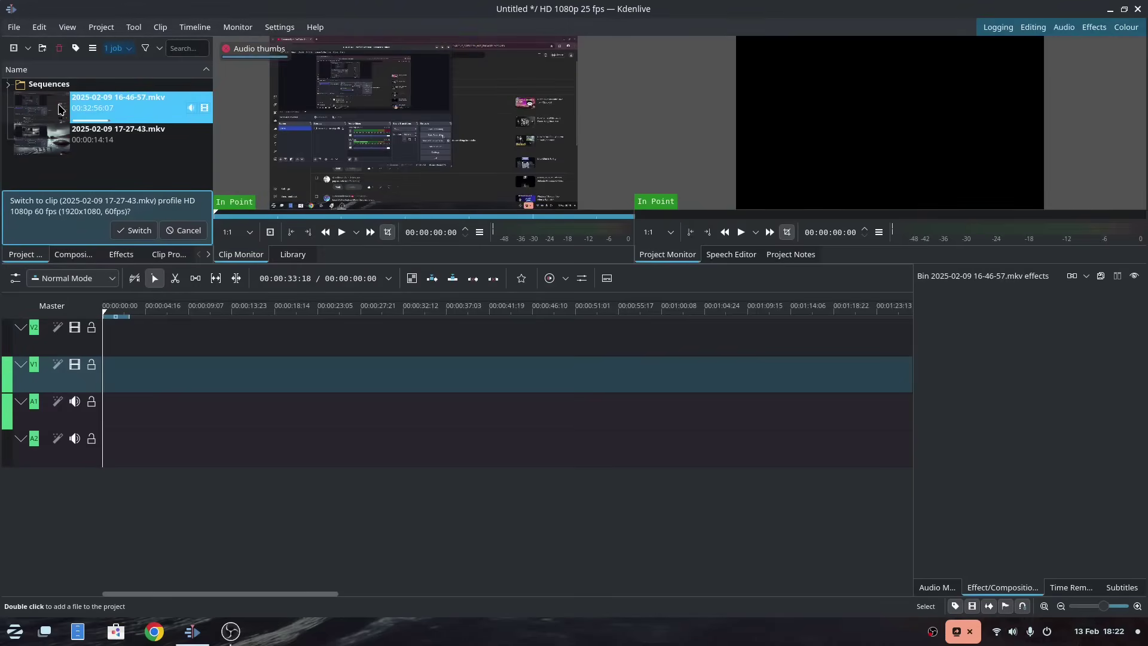
{"action": "double_click", "coordinate": [108, 173]}
{"action": "scroll", "coordinate": [256, 248], "scroll_direction": "down", "scroll_amount": 3}
{"action": "left_click", "coordinate": [257, 178]}
{"action": "left_click", "coordinate": [258, 257], "text": "shift"}
{"action": "left_click", "coordinate": [528, 342]}
{"action": "left_click_drag", "start_coordinate": [42, 108], "coordinate": [128, 380]}
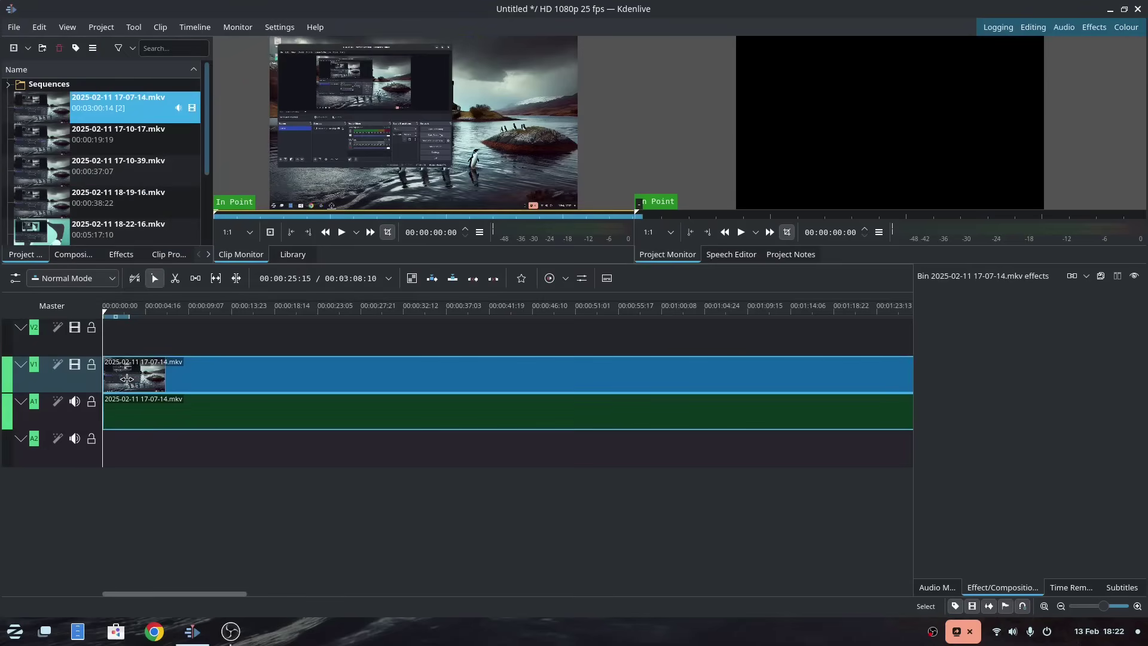
{"action": "left_click_drag", "start_coordinate": [205, 307], "coordinate": [479, 308]}
{"action": "scroll", "coordinate": [108, 179], "scroll_direction": "down", "scroll_amount": 3}
{"action": "right_click", "coordinate": [97, 242]}
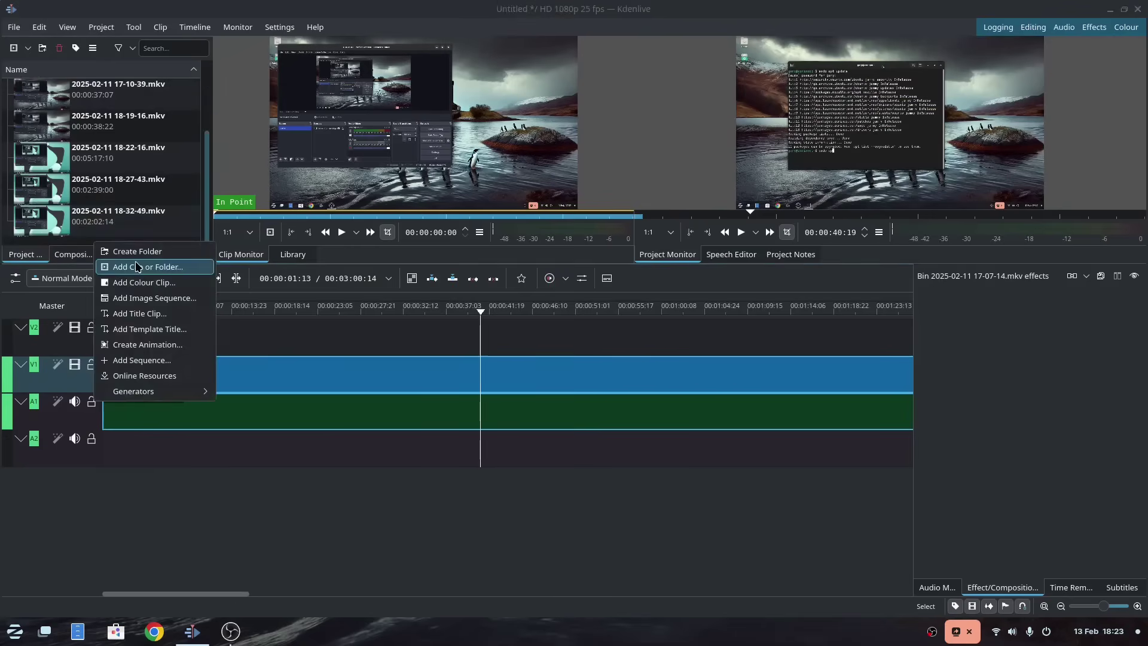
{"action": "left_click", "coordinate": [140, 313]}
{"action": "left_click", "coordinate": [596, 471]}
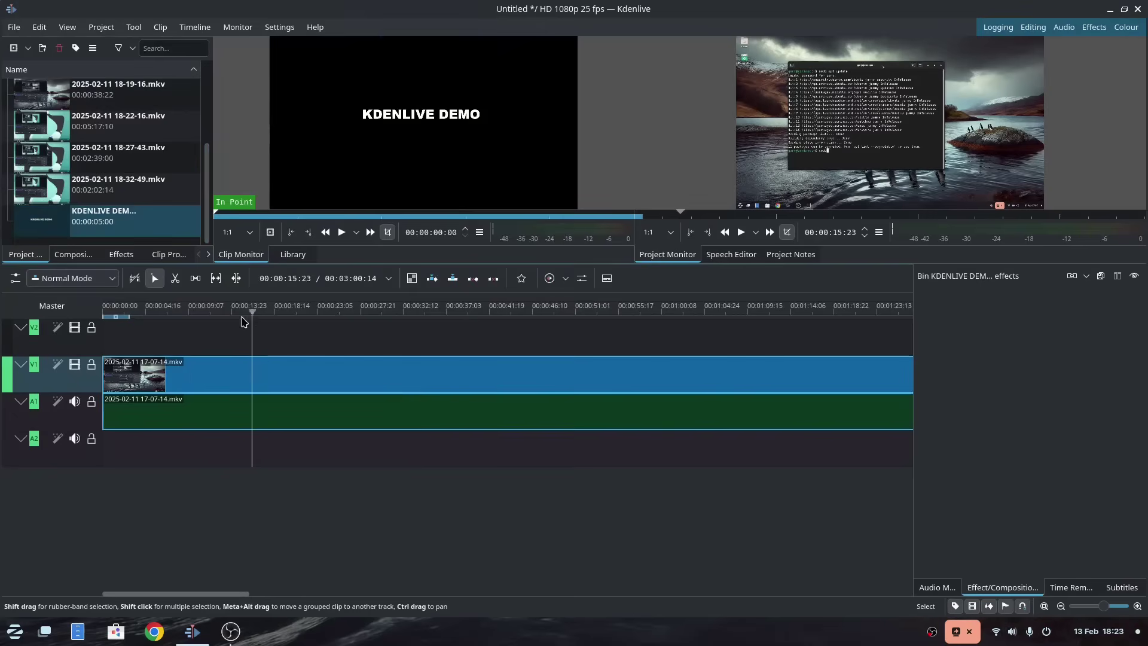
Step: Remove the timeline clip's audio and apply Brightness (keyframable) at intensity 46
{"action": "right_click", "coordinate": [273, 376]}
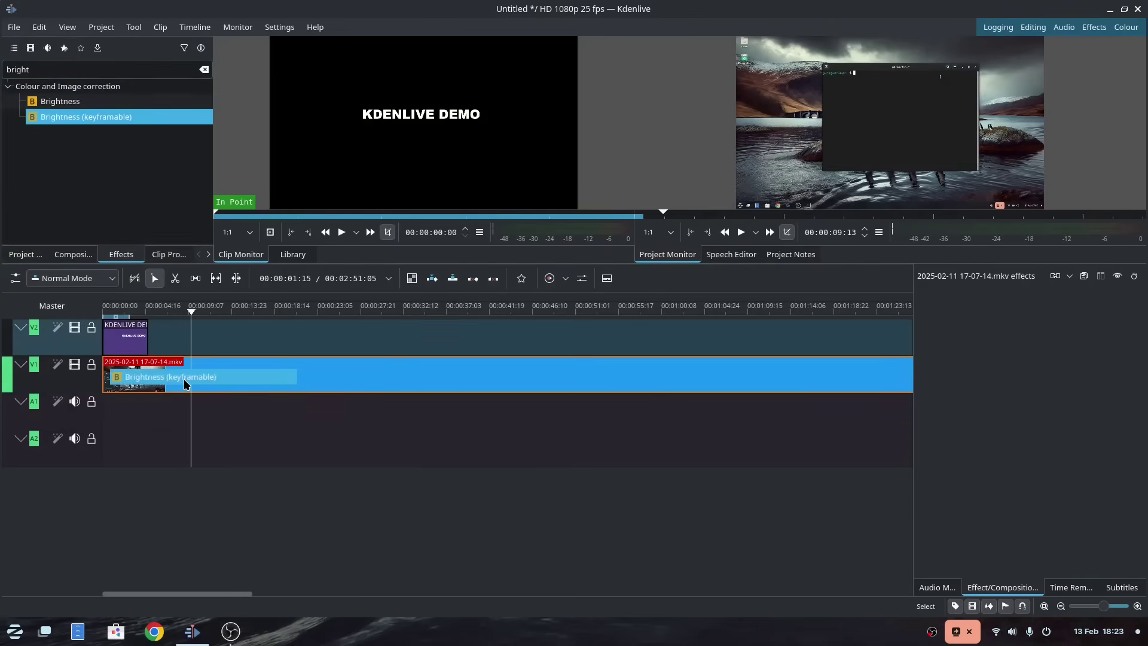
{"action": "left_click_drag", "start_coordinate": [173, 377], "coordinate": [179, 375]}
{"action": "left_click_drag", "start_coordinate": [995, 366], "coordinate": [973, 366]}
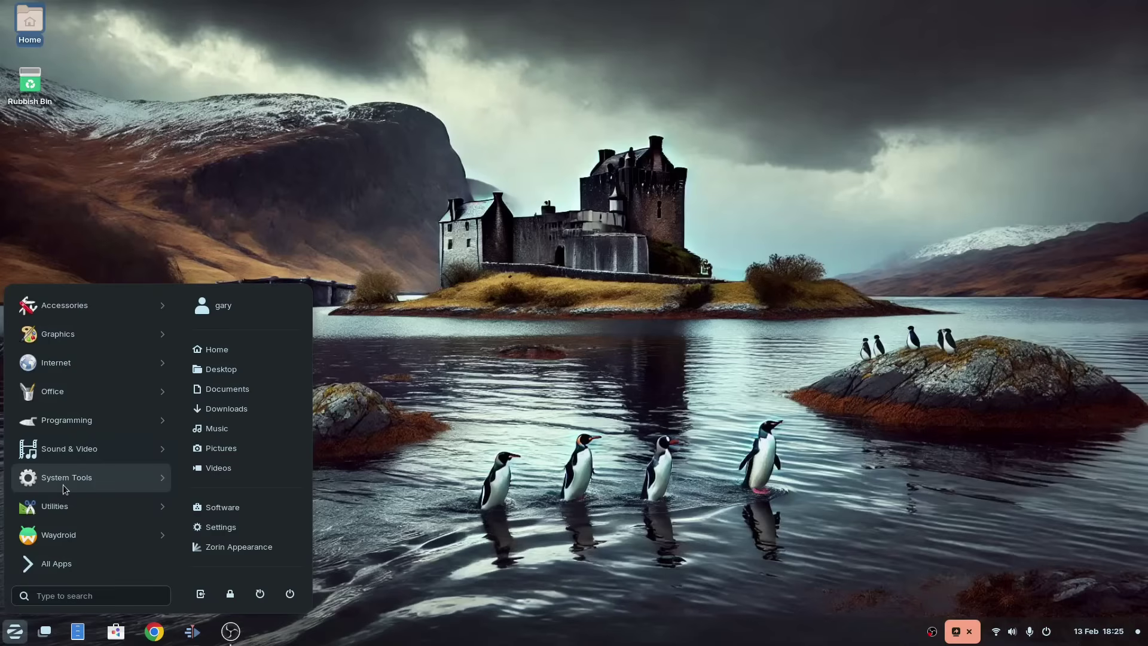
{"action": "left_click", "coordinate": [66, 489]}
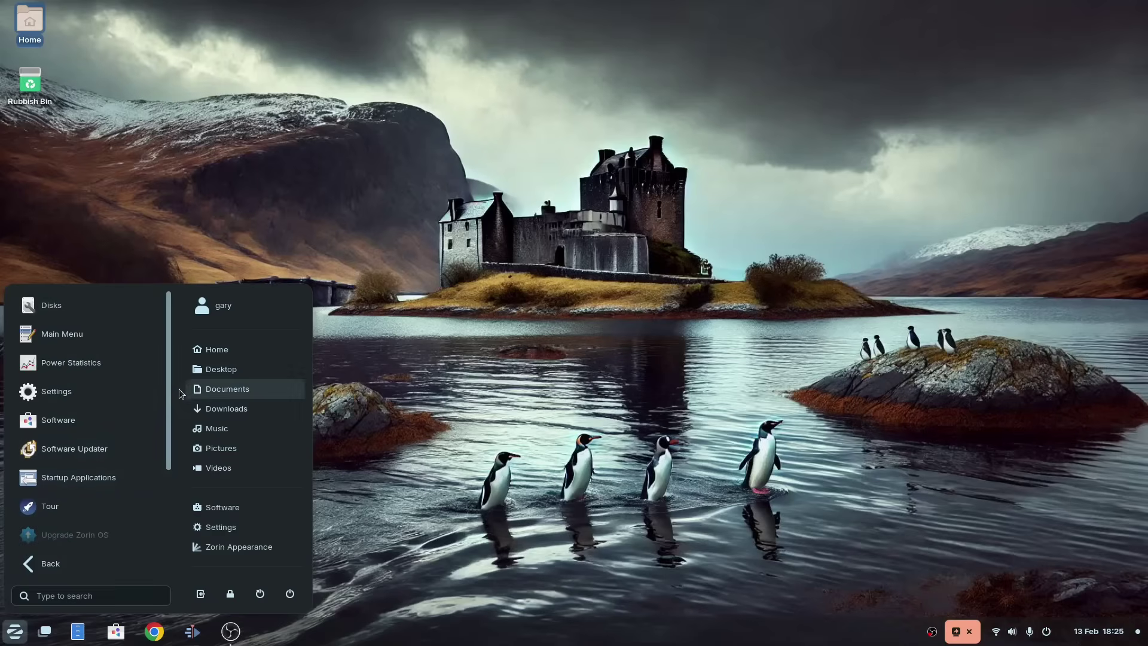
{"action": "left_click_drag", "start_coordinate": [168, 384], "coordinate": [175, 507]}
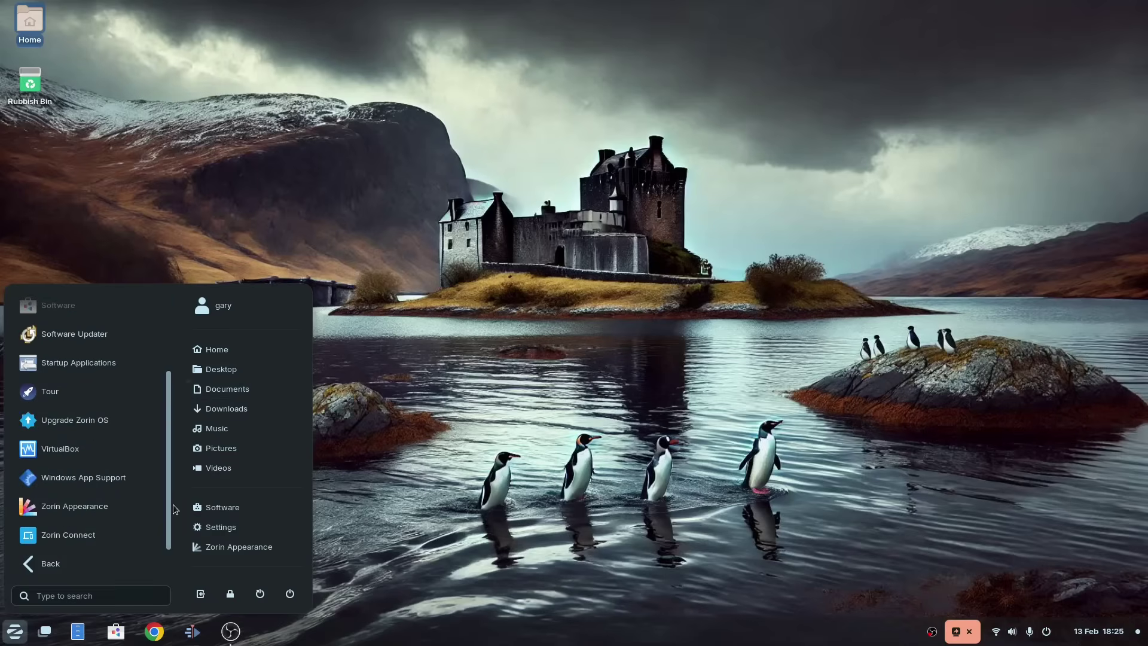